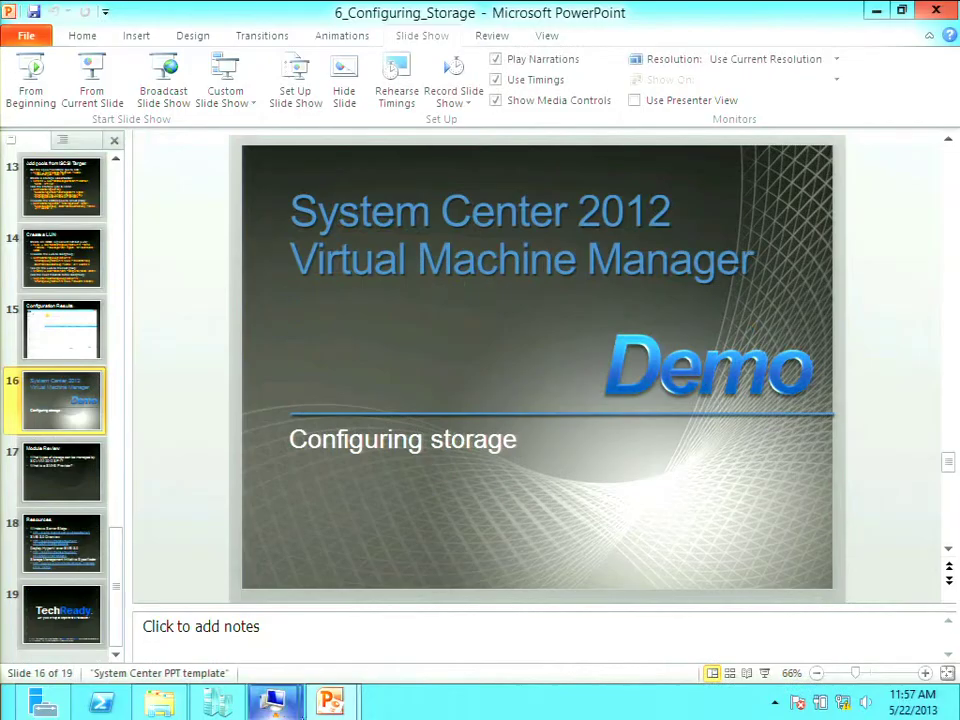
# Switch to the SCVMM2012 virtual machine session and create a storage classification named Platinum.
pyautogui.moveTo(273, 703)
pyautogui.click(364, 637)
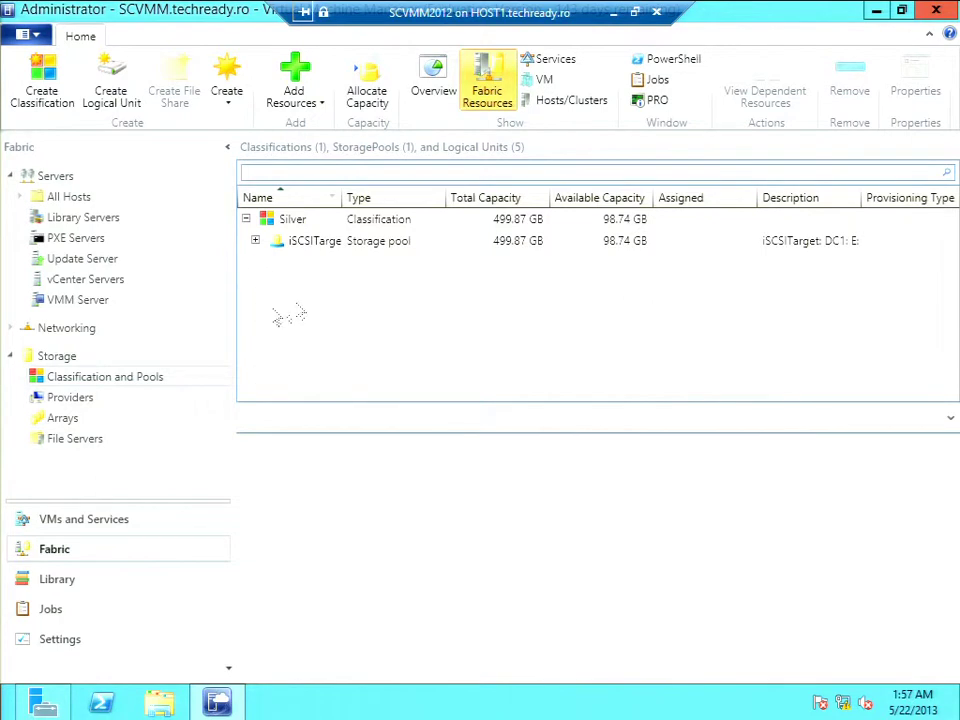
pyautogui.click(297, 222)
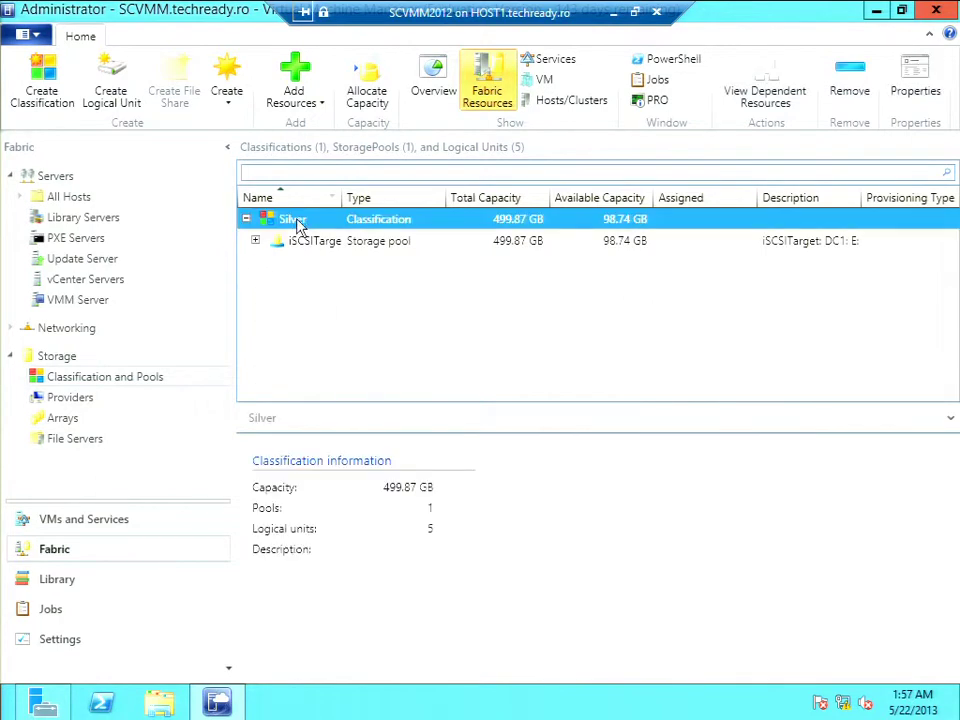
pyautogui.click(30, 95)
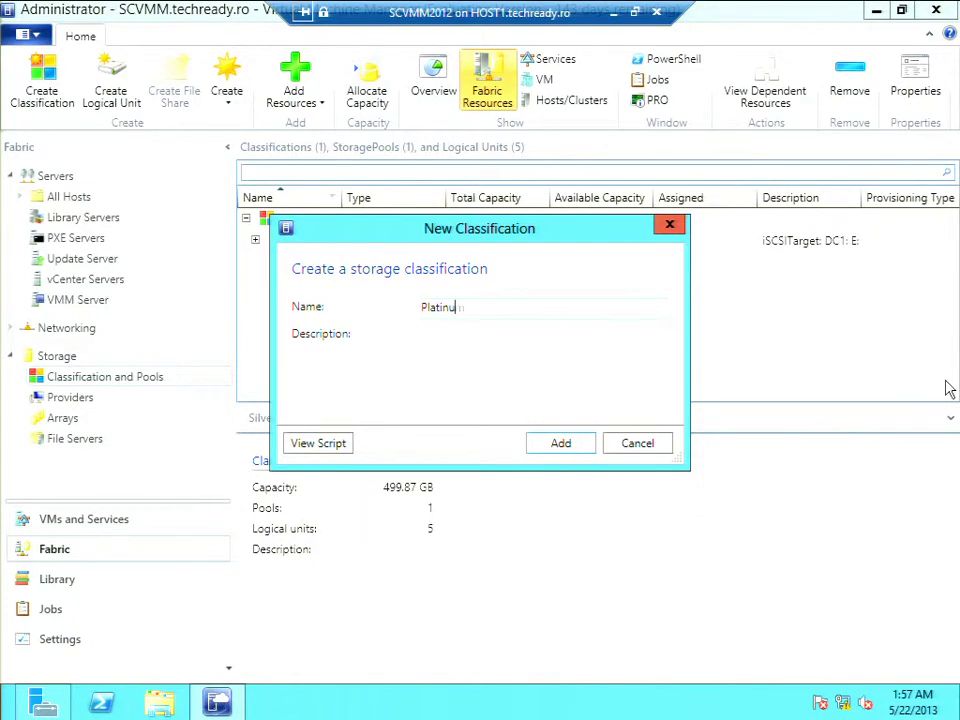
pyautogui.click(583, 444)
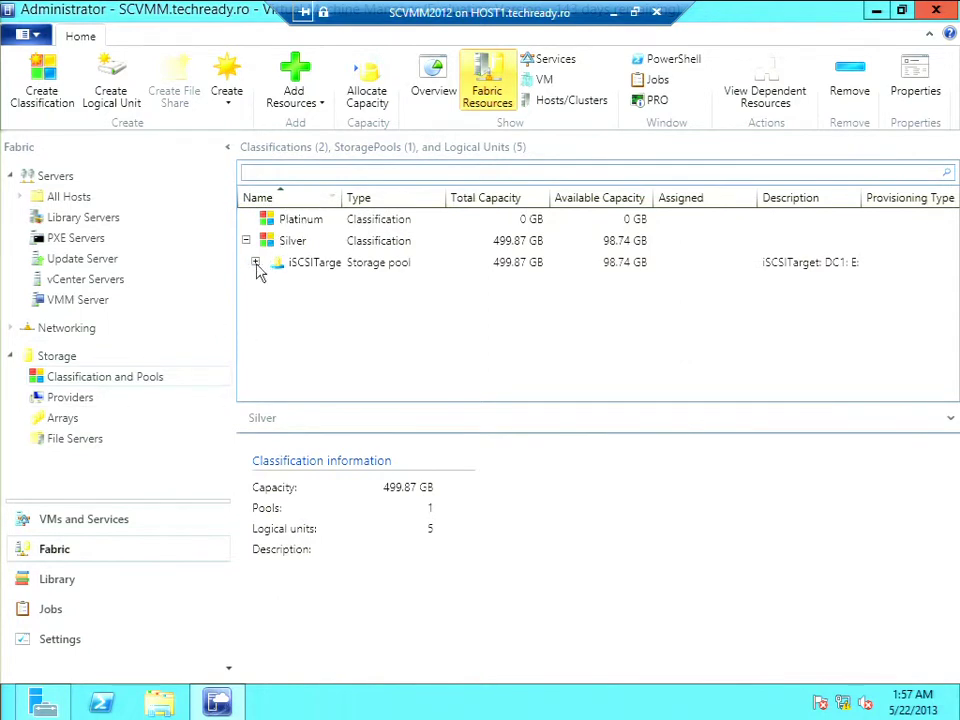
# Expand the iSCSITarget: DC1: E: storage pool under Silver and examine its classification and capacity properties.
pyautogui.click(255, 264)
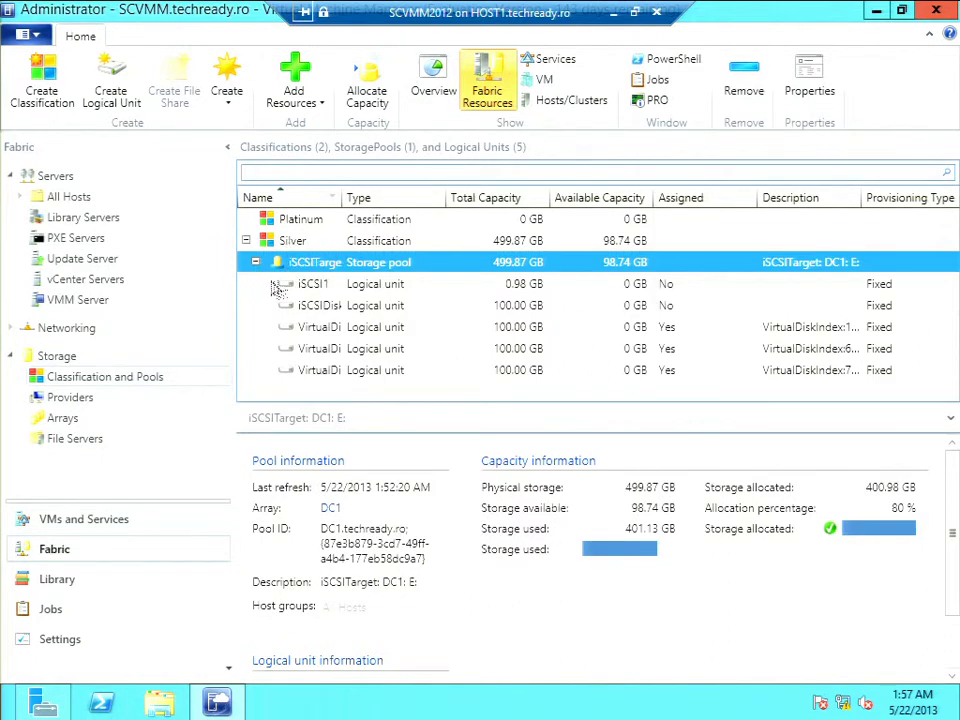
pyautogui.rightClick(352, 267)
pyautogui.click(390, 302)
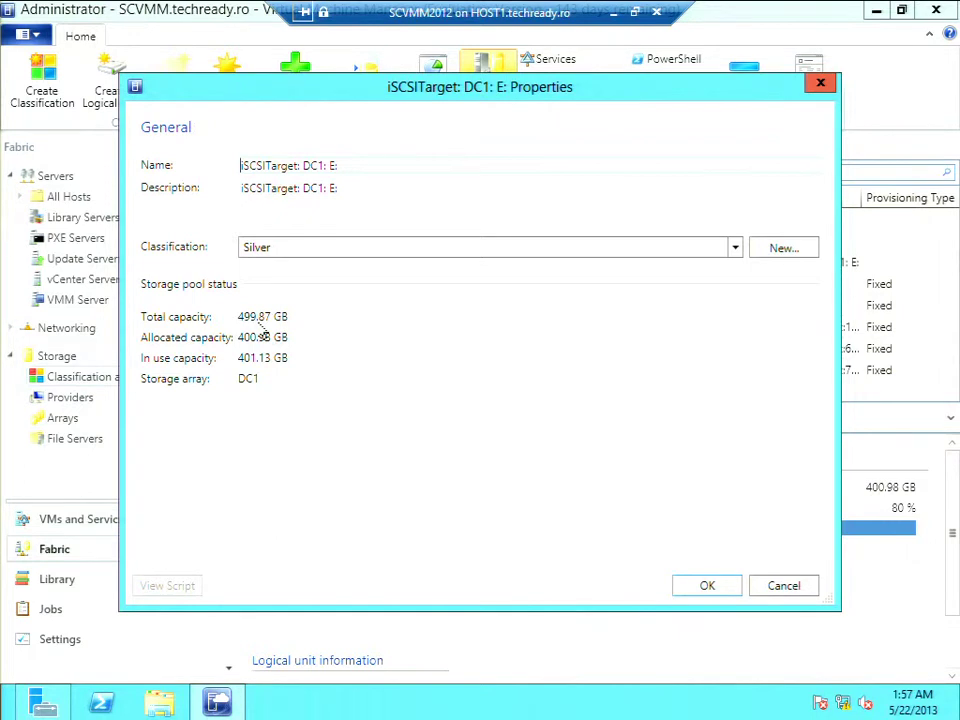
pyautogui.press('Escape')
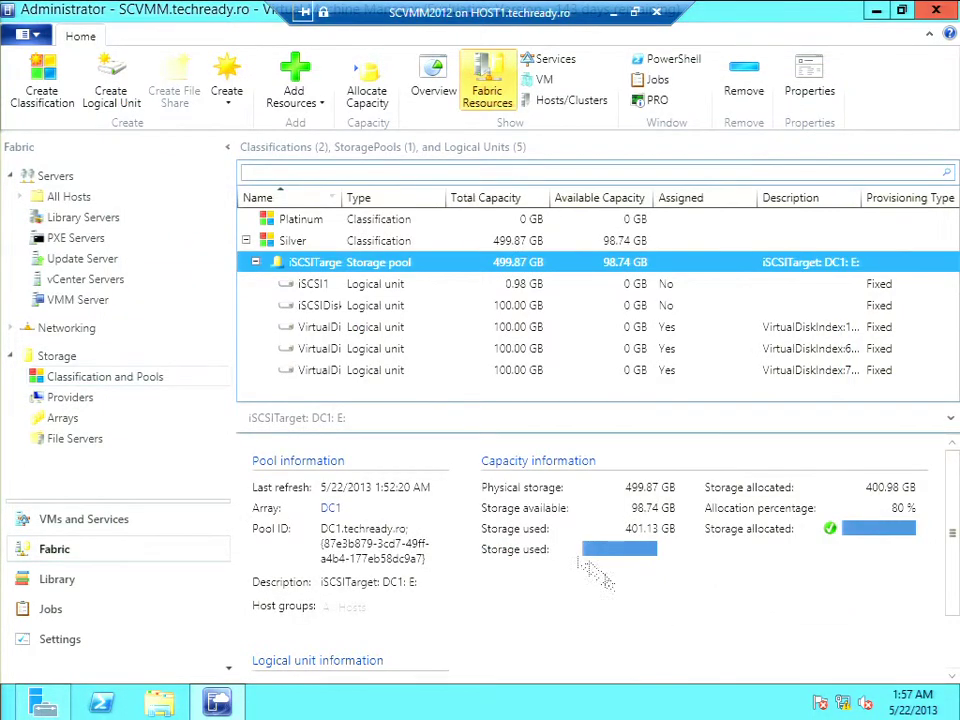
# Open the properties of the iSCSI1 logical unit and examine its general information and logical unit snapshots.
pyautogui.click(306, 285)
pyautogui.rightClick(306, 288)
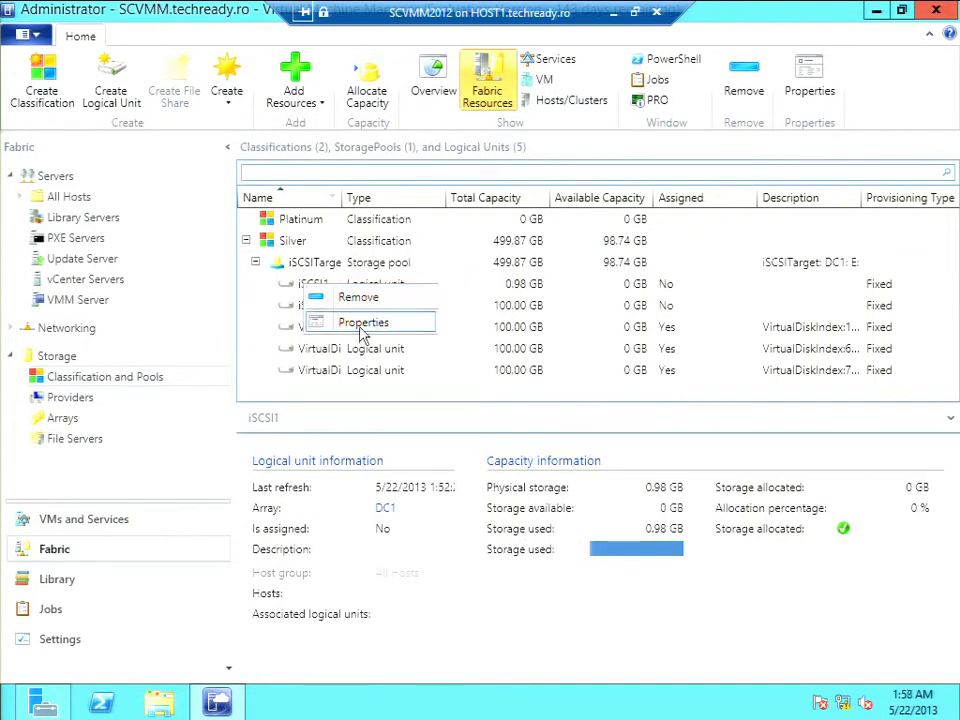
pyautogui.click(362, 323)
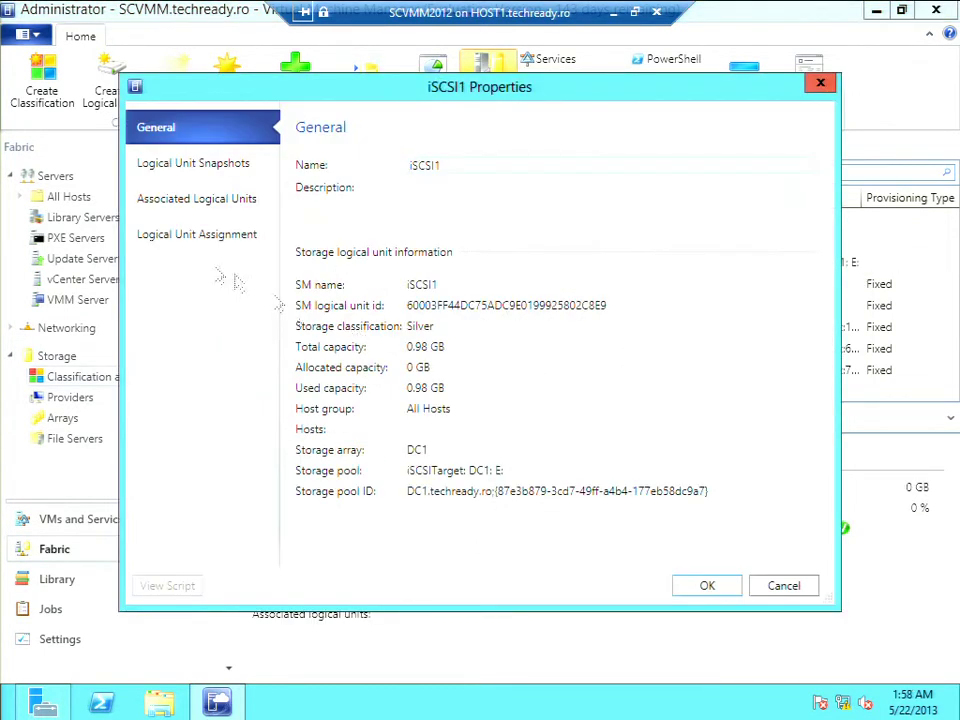
pyautogui.click(148, 170)
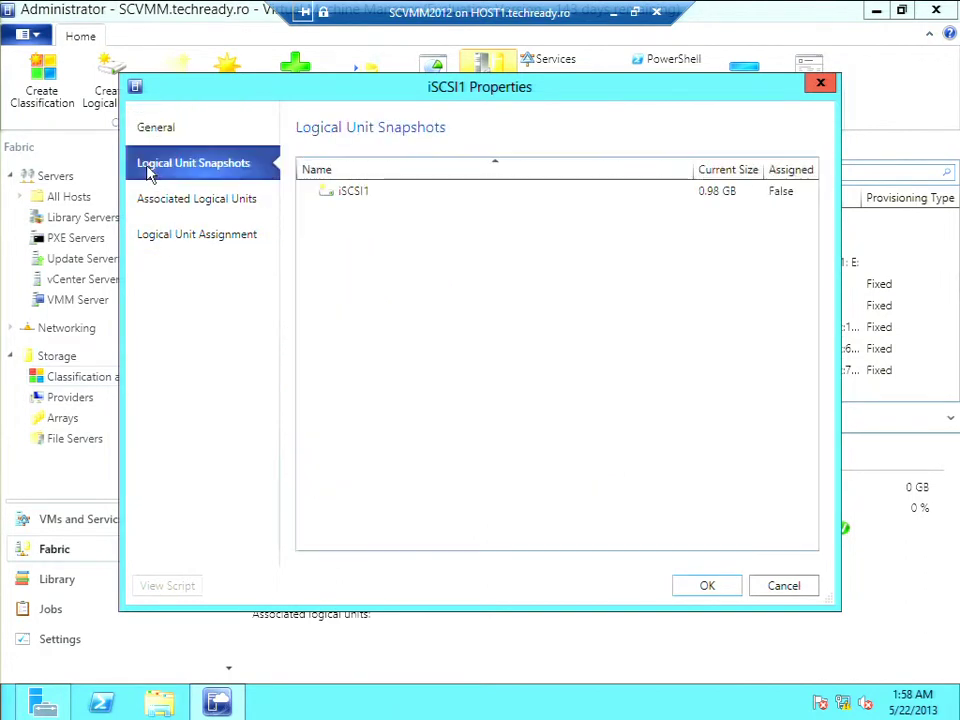
pyautogui.click(345, 195)
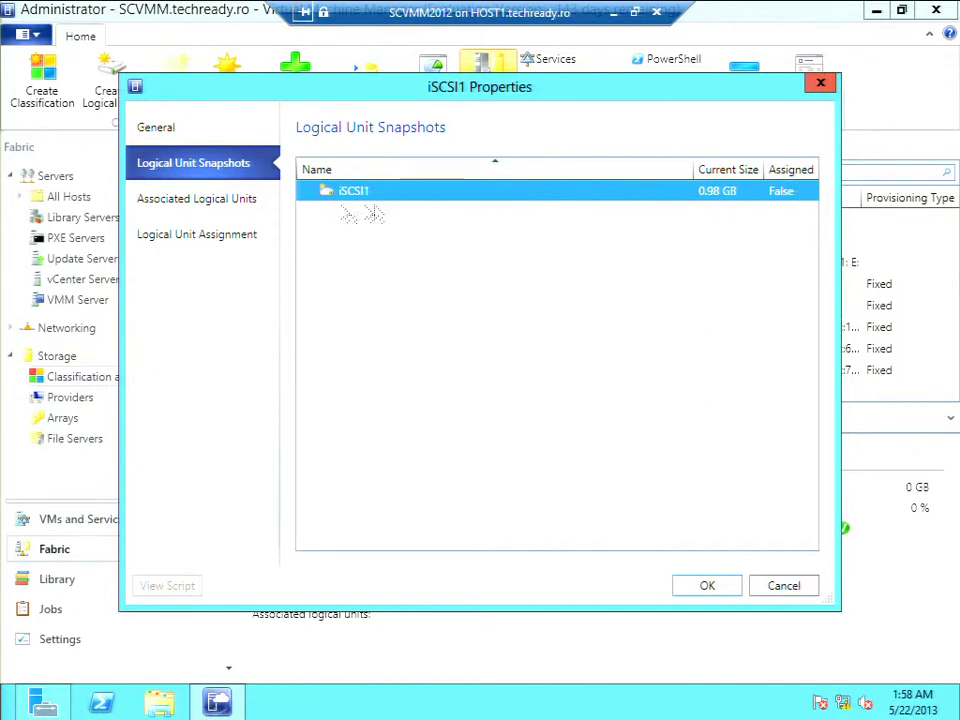
# Try adding two new associated logical units as clones of iSCSI1.
pyautogui.click(213, 204)
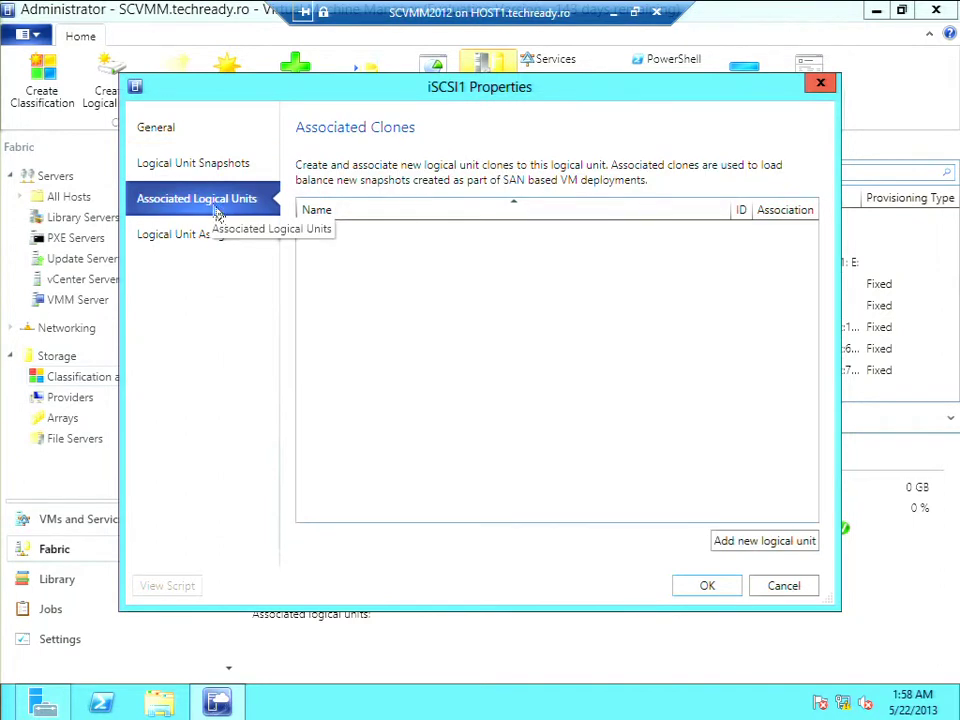
pyautogui.click(781, 548)
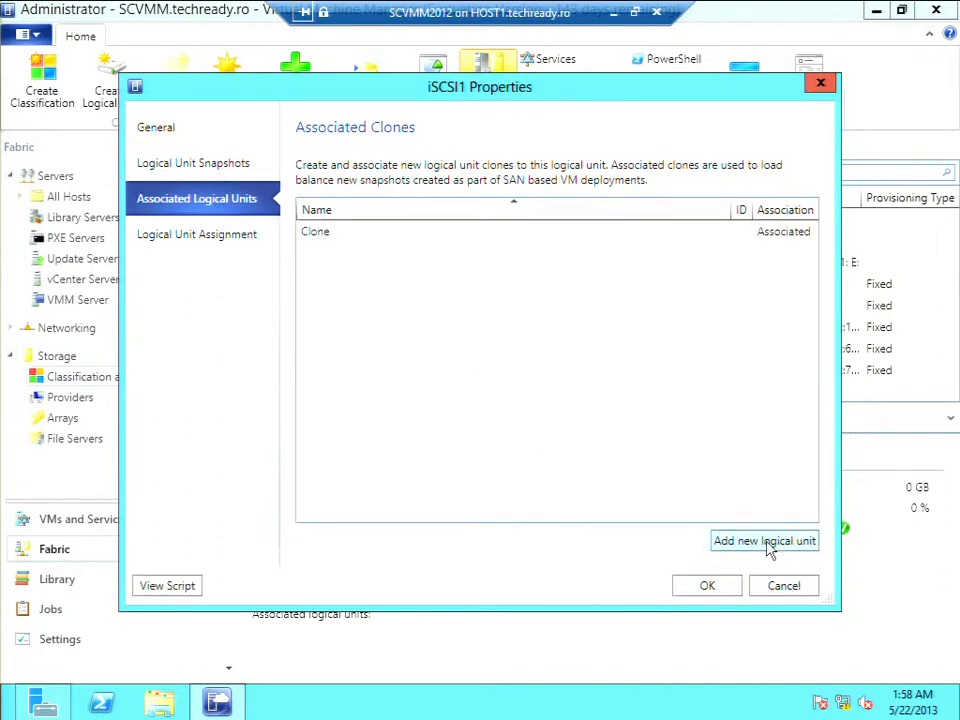
pyautogui.click(750, 544)
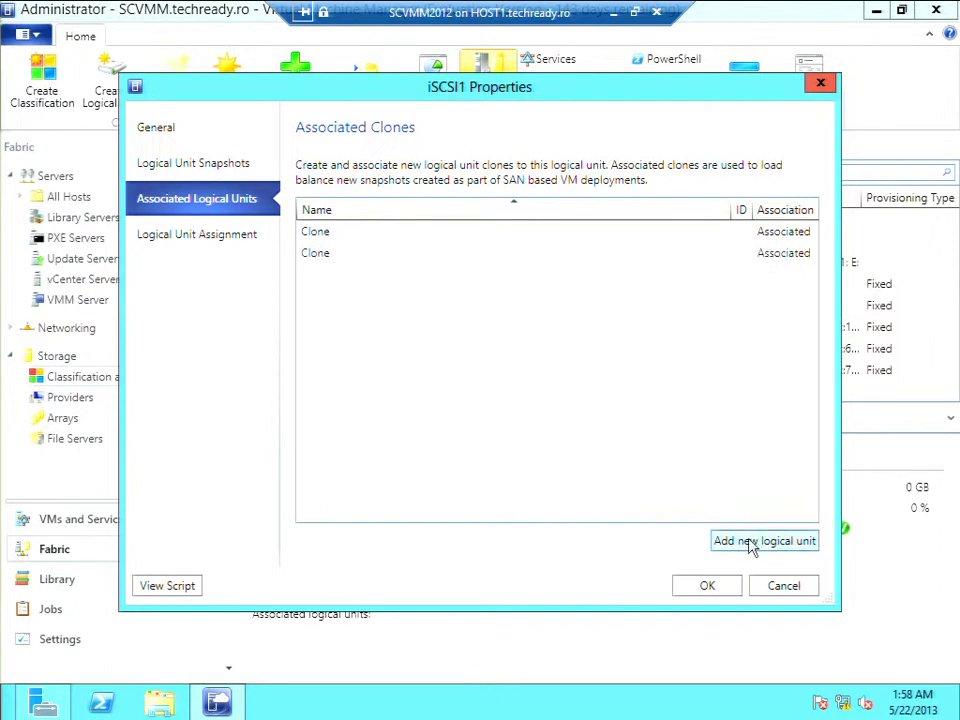
pyautogui.click(310, 234)
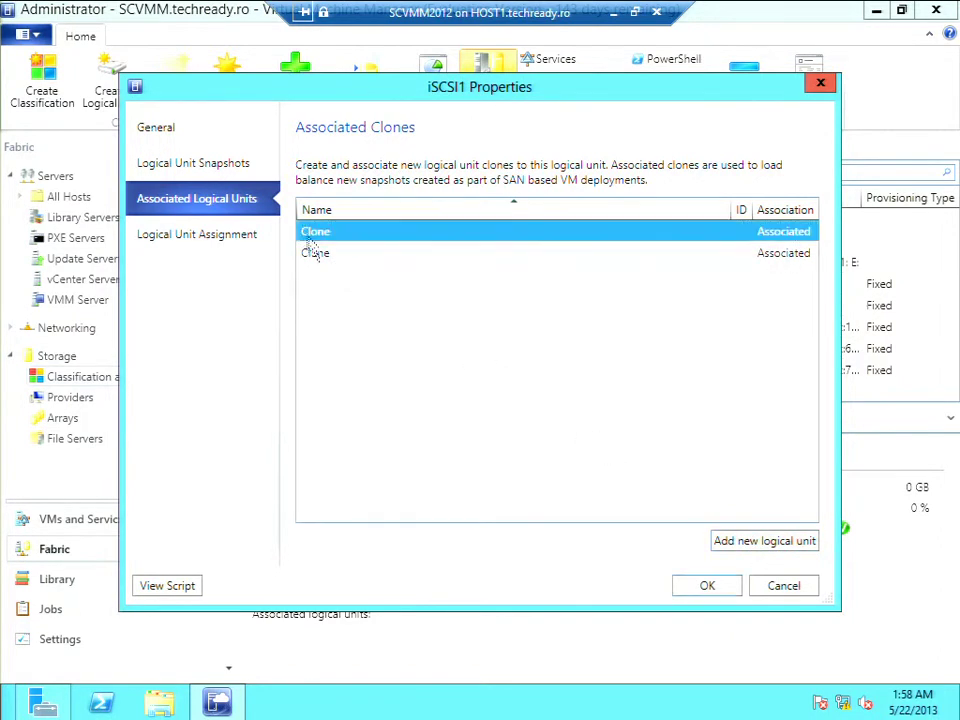
pyautogui.click(314, 256)
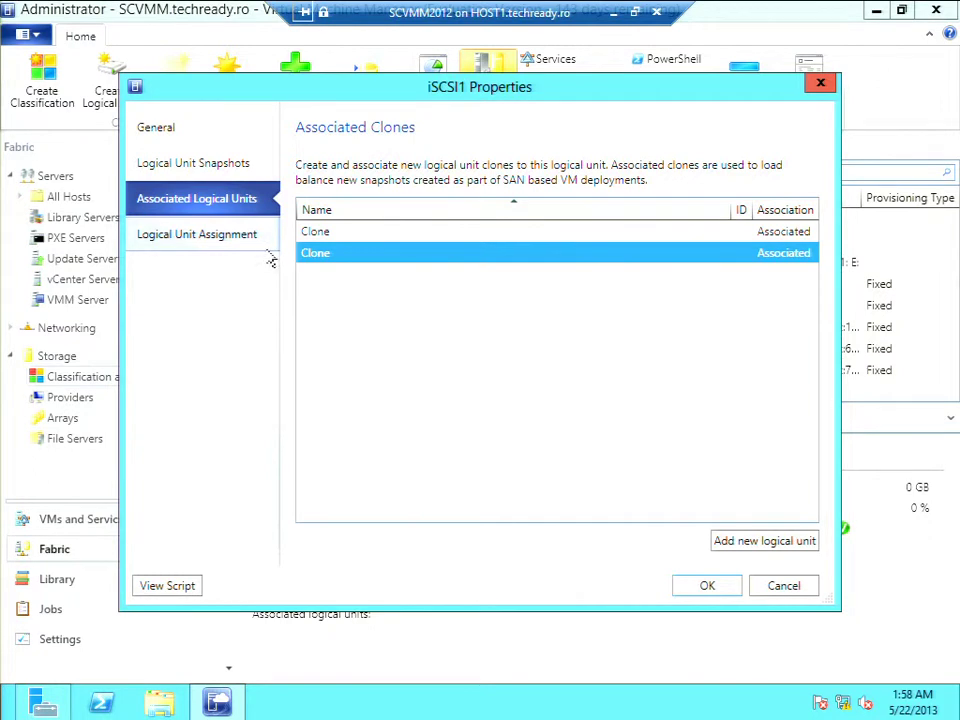
# Examine the iSCSI1 logical unit assignment and its iSCSI initiator registration form, then discard the property changes.
pyautogui.click(184, 240)
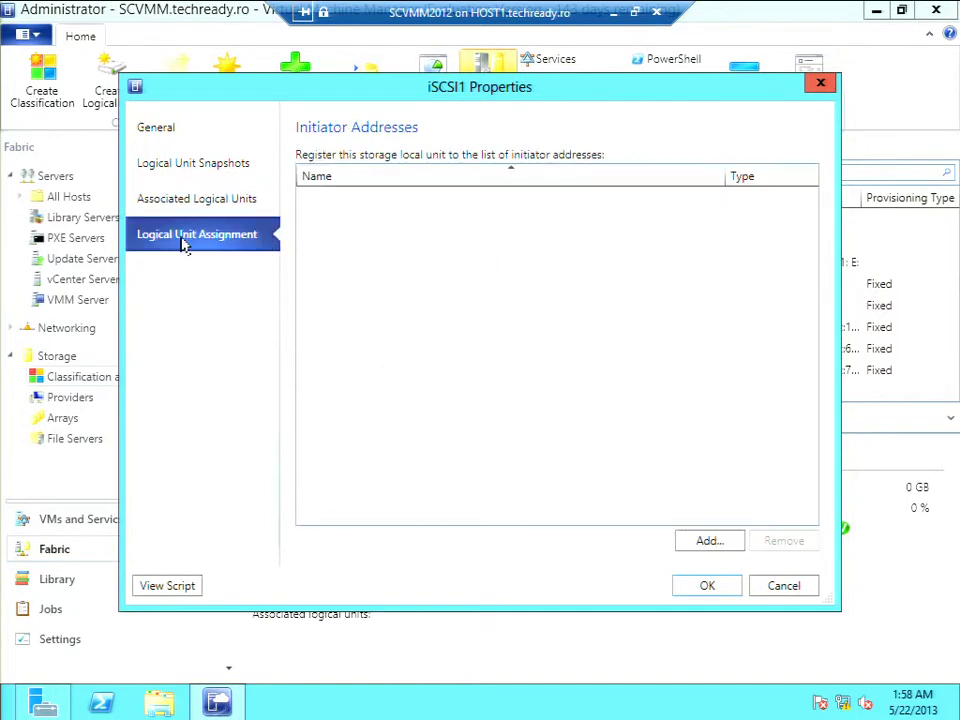
pyautogui.click(710, 541)
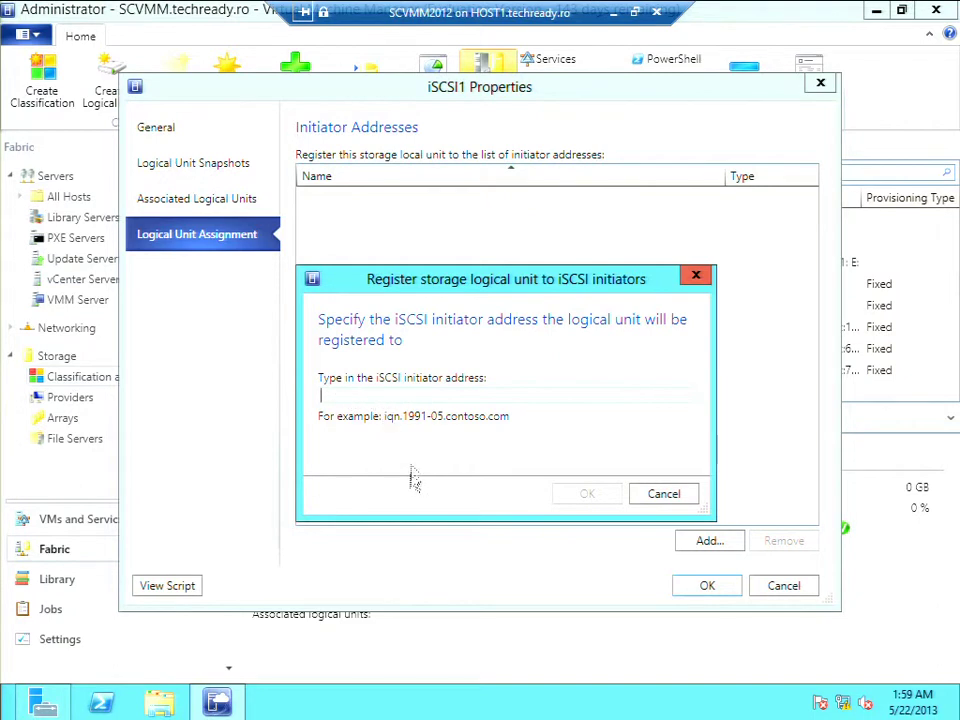
pyautogui.click(682, 498)
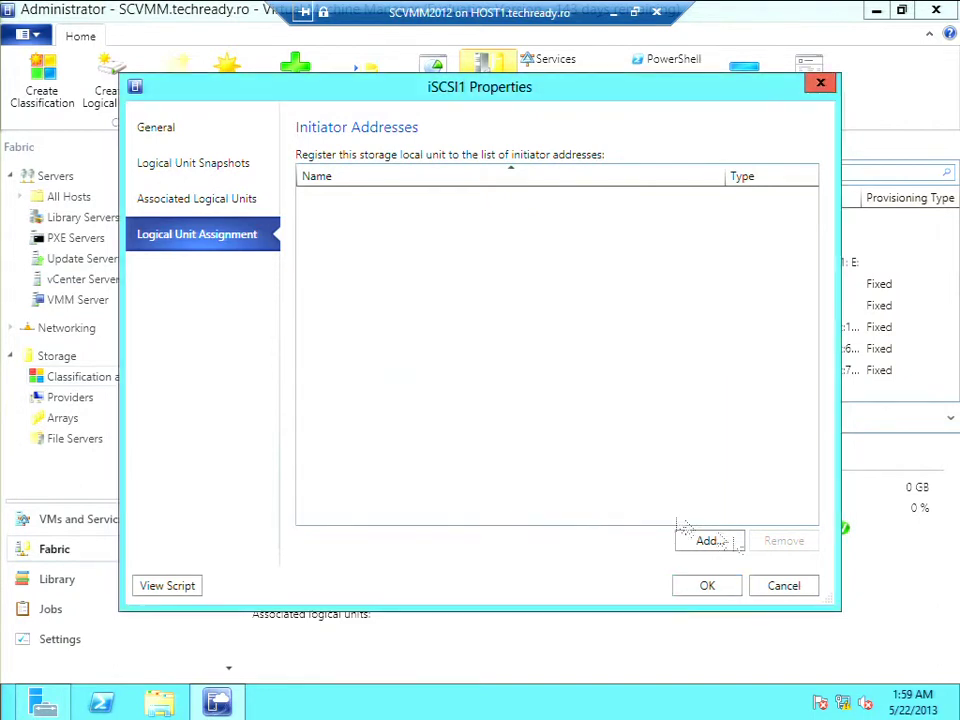
pyautogui.click(806, 594)
pyautogui.click(578, 420)
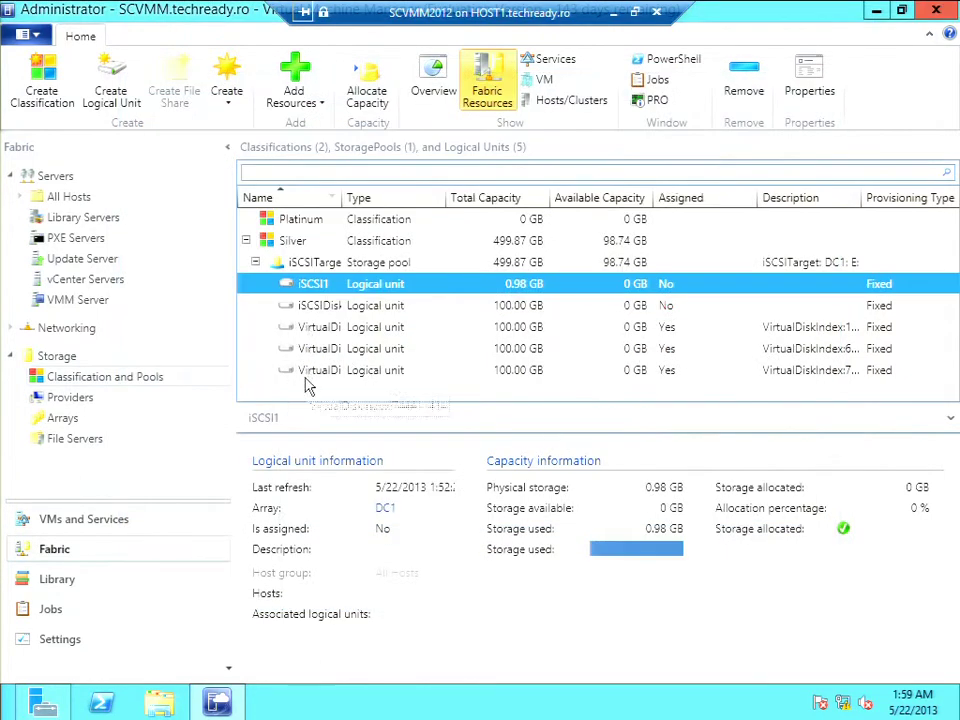
# Examine the Microsoft iSCSI Target Provider's general status, connection settings and storage arrays in its properties.
pyautogui.click(69, 399)
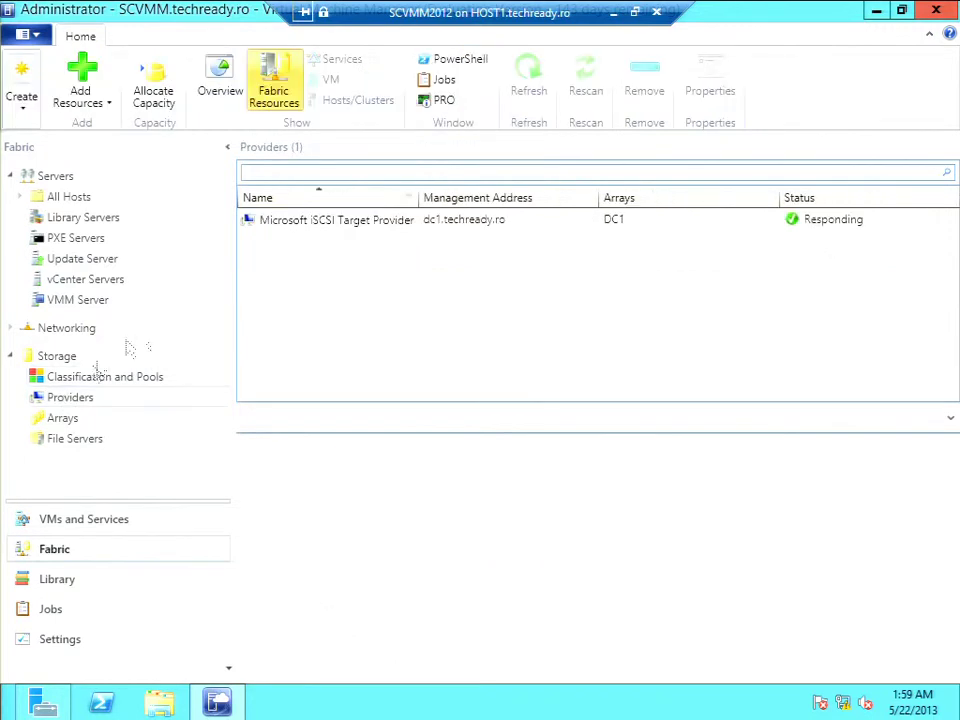
pyautogui.click(285, 223)
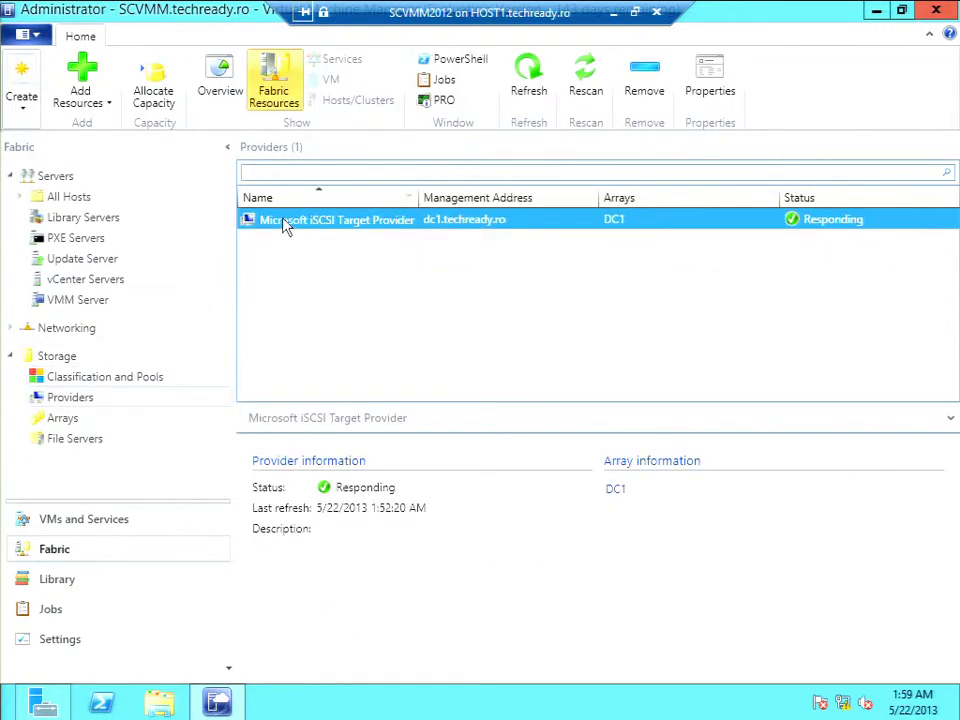
pyautogui.rightClick(285, 223)
pyautogui.click(333, 307)
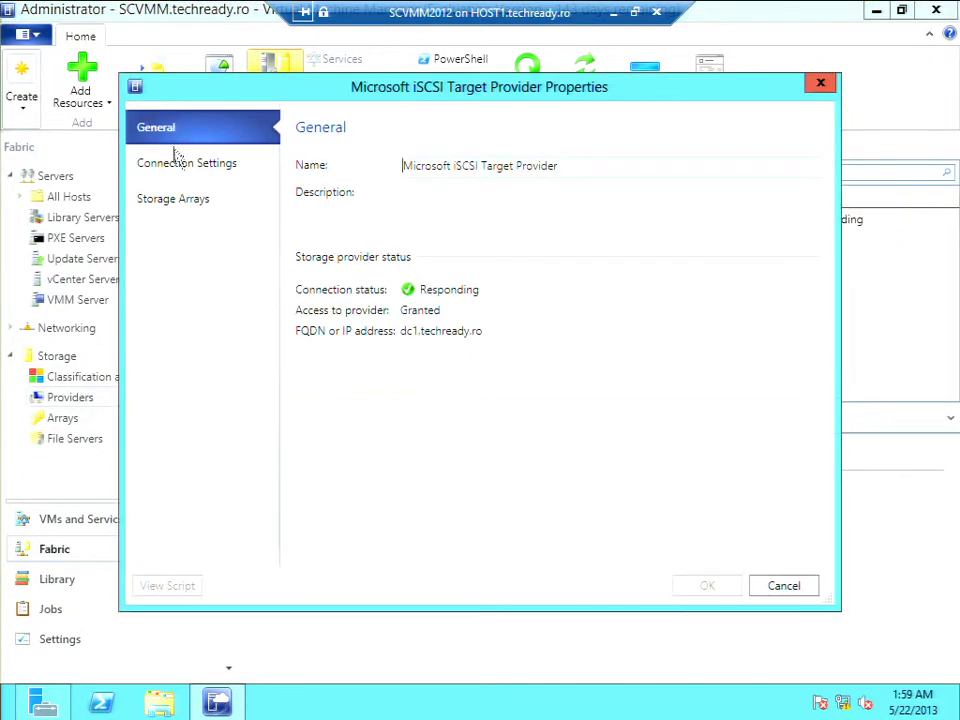
pyautogui.click(180, 164)
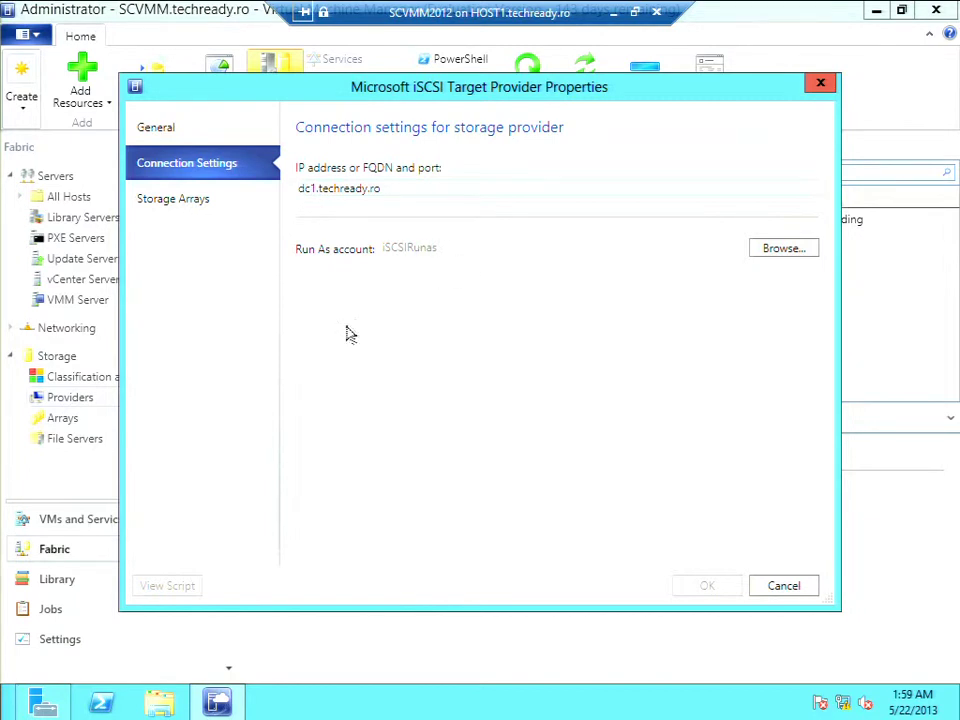
pyautogui.click(175, 215)
pyautogui.click(315, 214)
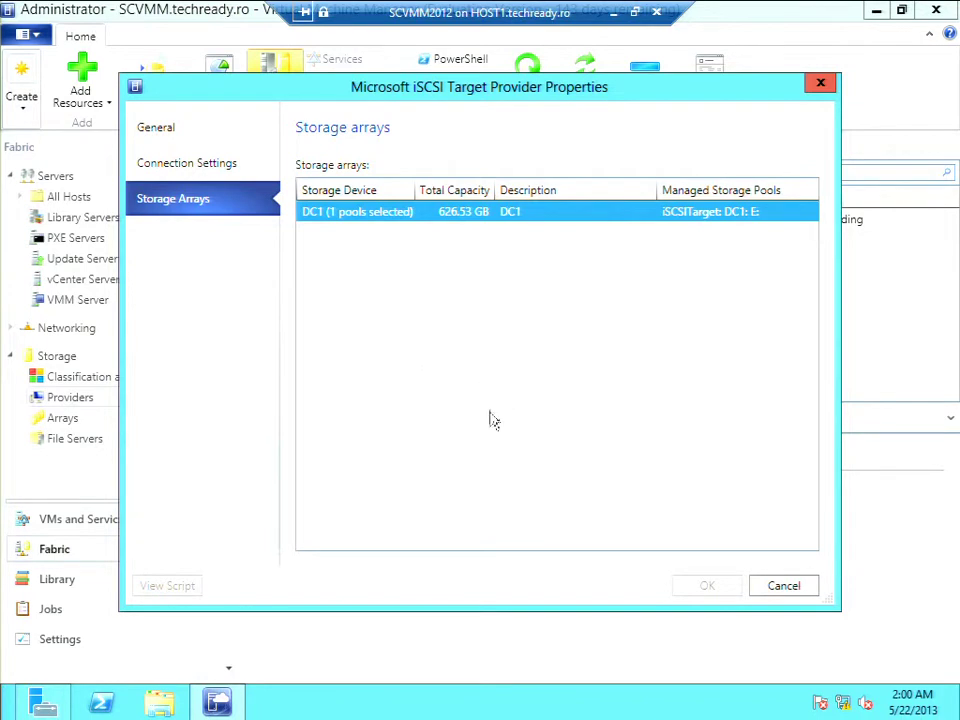
pyautogui.click(776, 589)
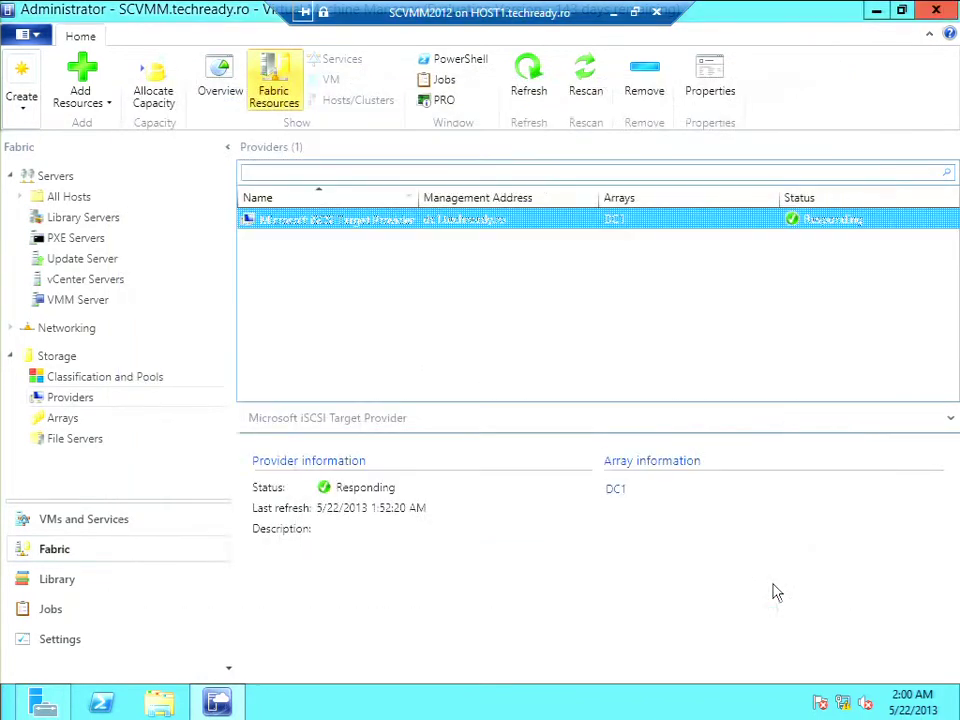
# Examine the DC1 storage array's general information, rapid provisioning settings and managed storage pools.
pyautogui.click(63, 419)
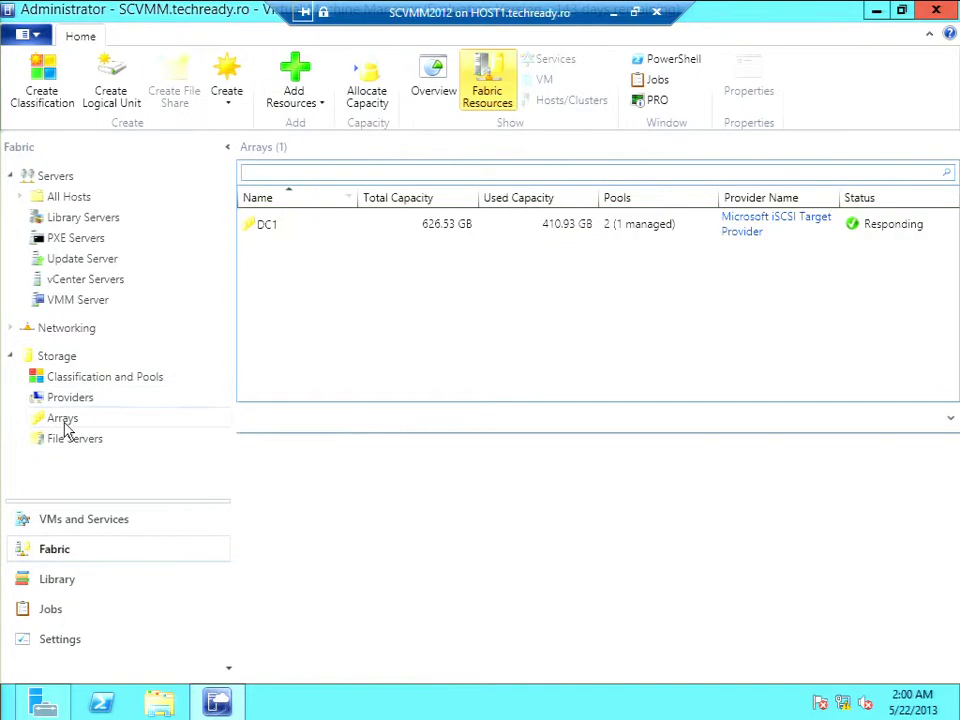
pyautogui.click(333, 229)
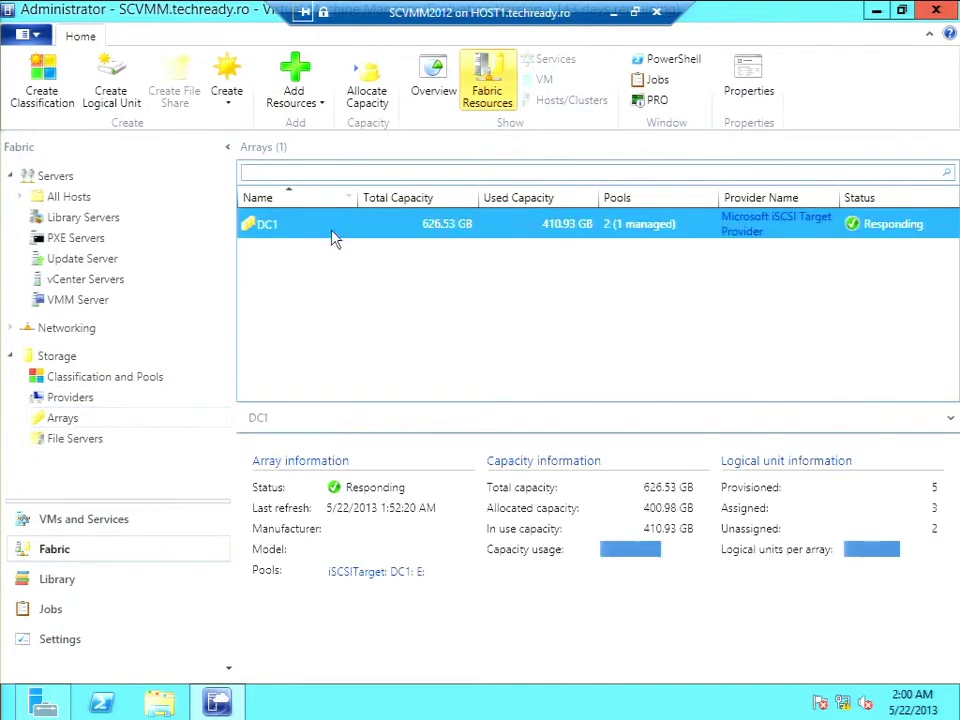
pyautogui.doubleClick(288, 229)
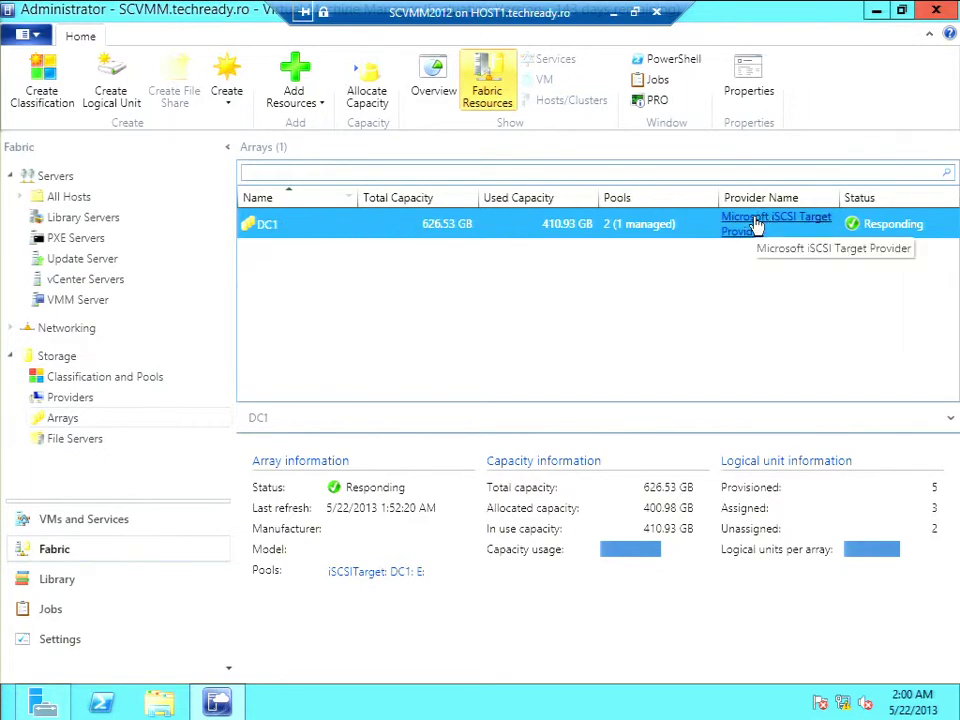
pyautogui.click(745, 75)
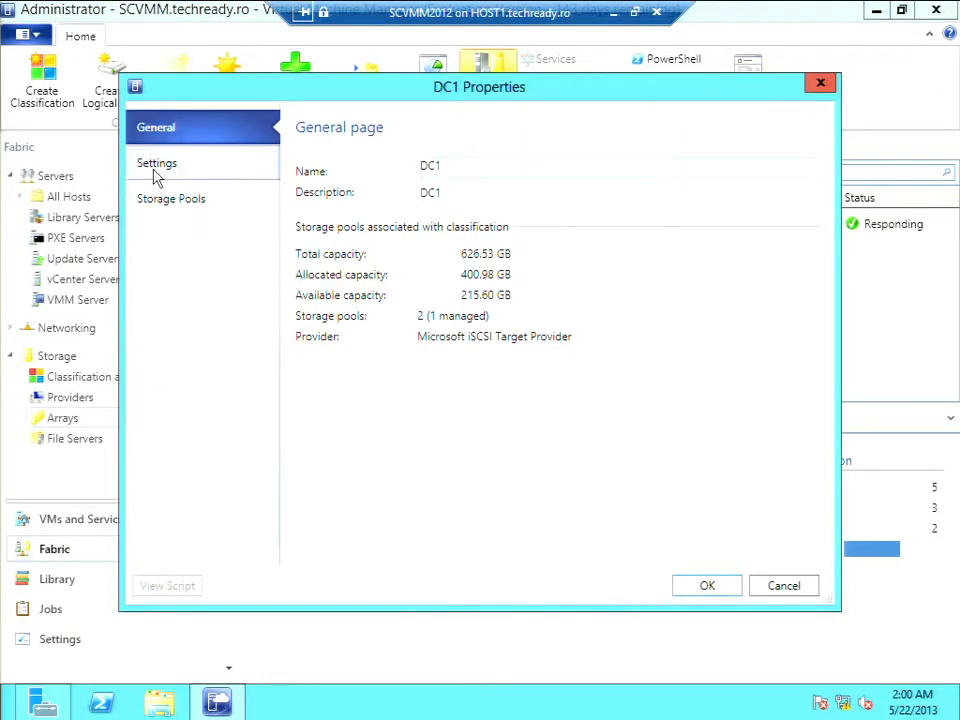
pyautogui.click(156, 176)
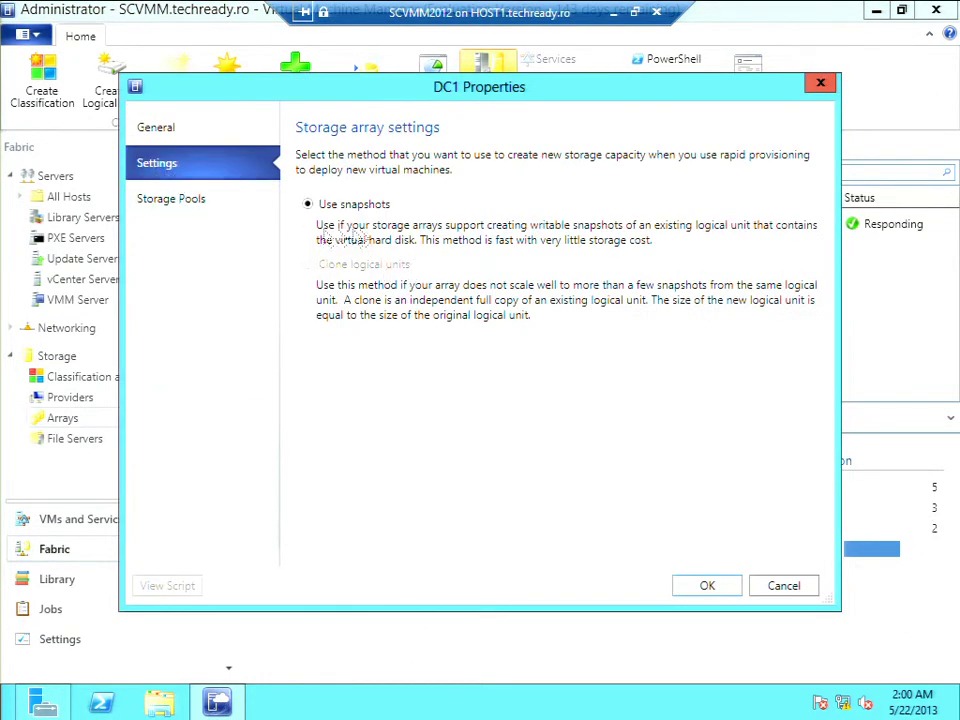
pyautogui.click(197, 213)
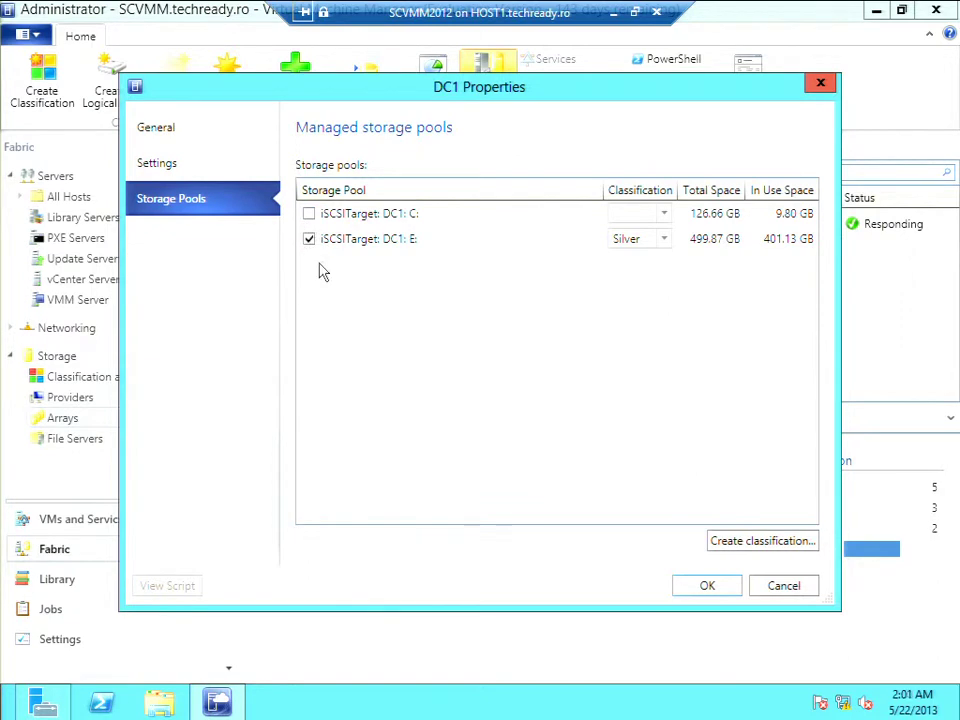
pyautogui.click(769, 588)
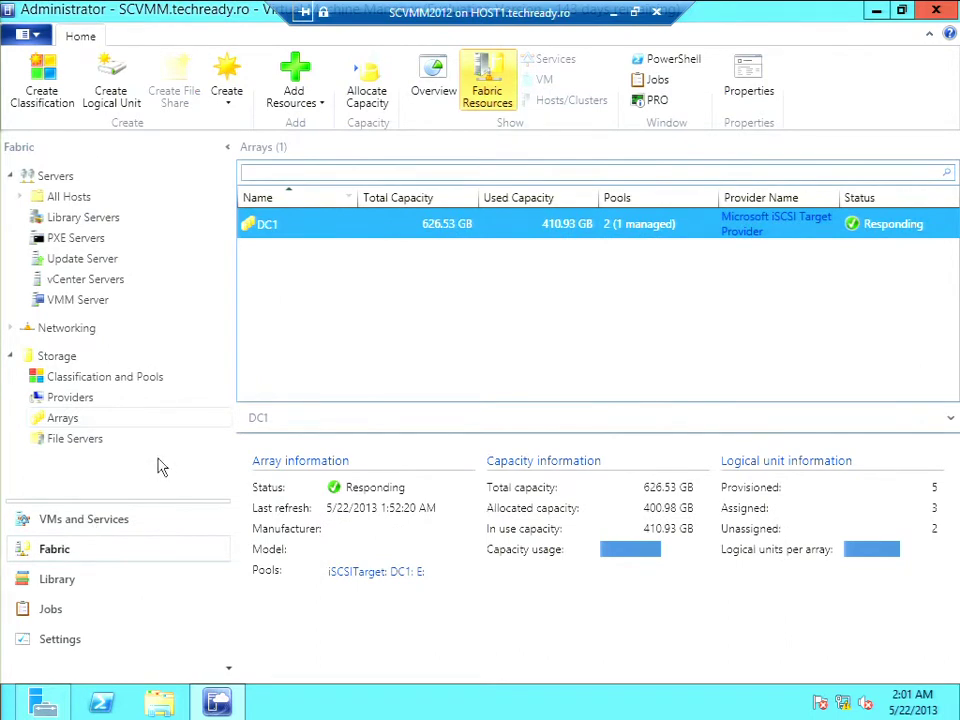
# Switch from the SCVMM2012 session to the DC1 virtual machine and show it in full screen mode.
pyautogui.click(613, 12)
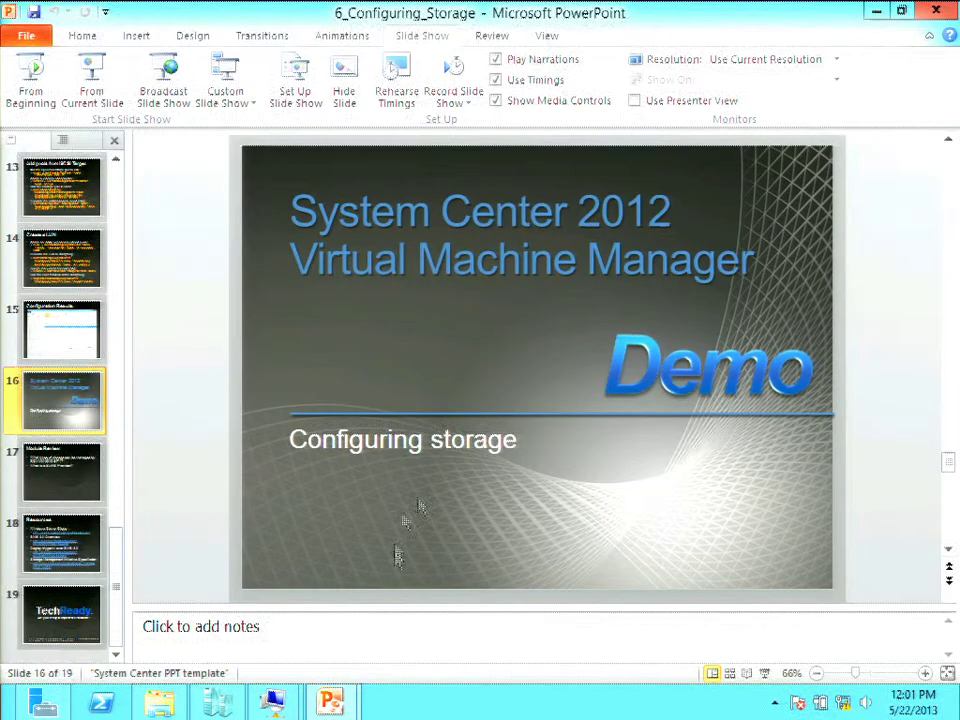
pyautogui.moveTo(272, 700)
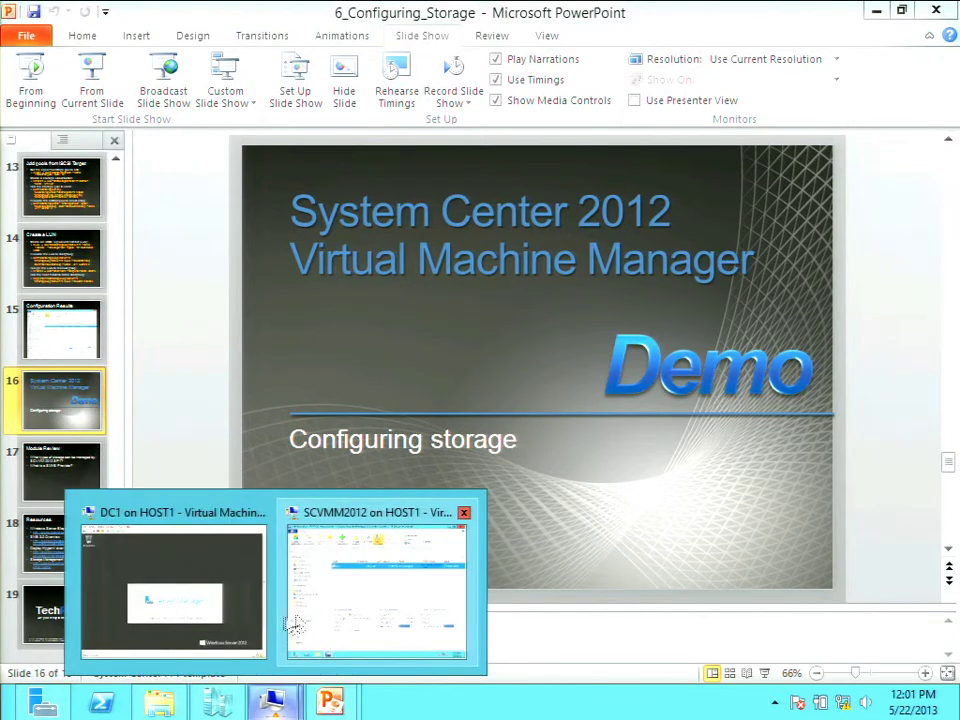
pyautogui.click(240, 632)
pyautogui.click(231, 63)
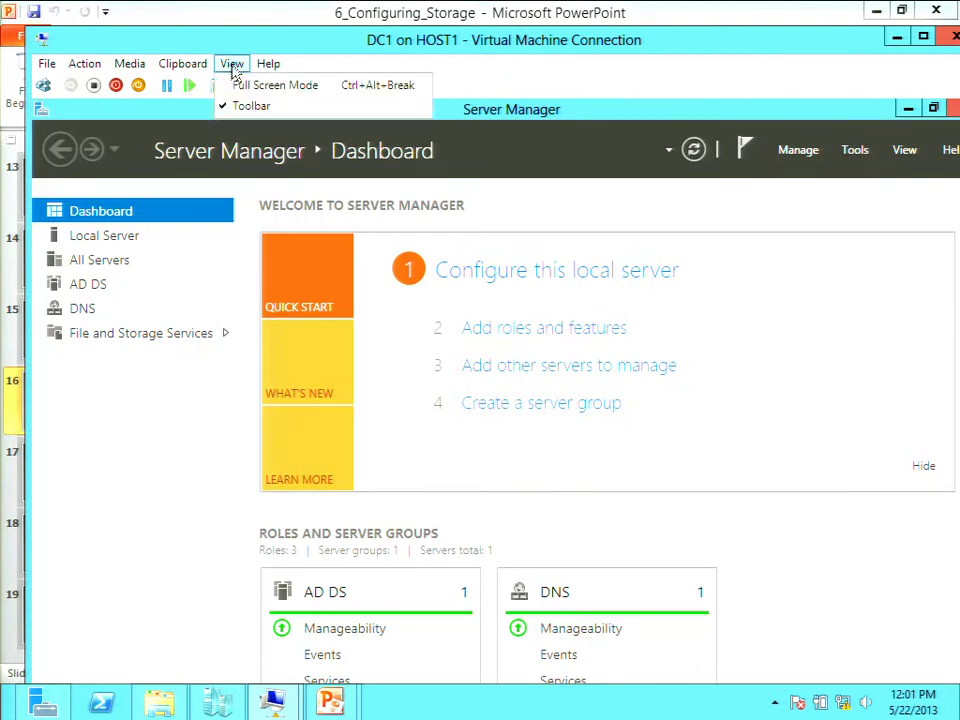
pyautogui.click(270, 85)
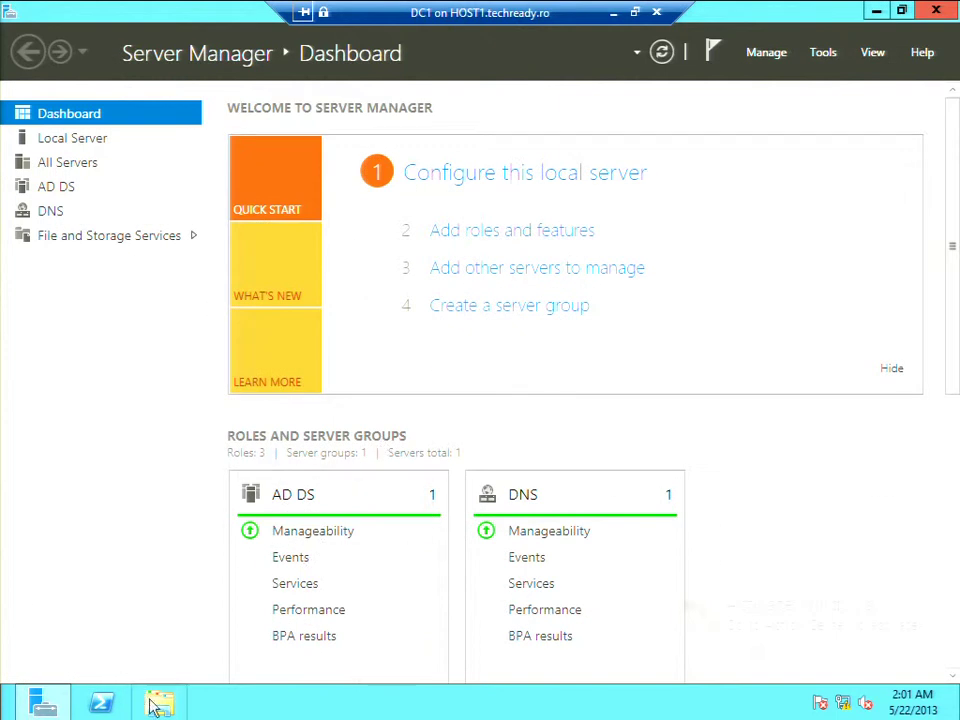
# Examine the hard disk image files in the iSCSIVirtualDisks folder and the root of DC1's Storage (E:) drive, widening the name column.
pyautogui.click(158, 702)
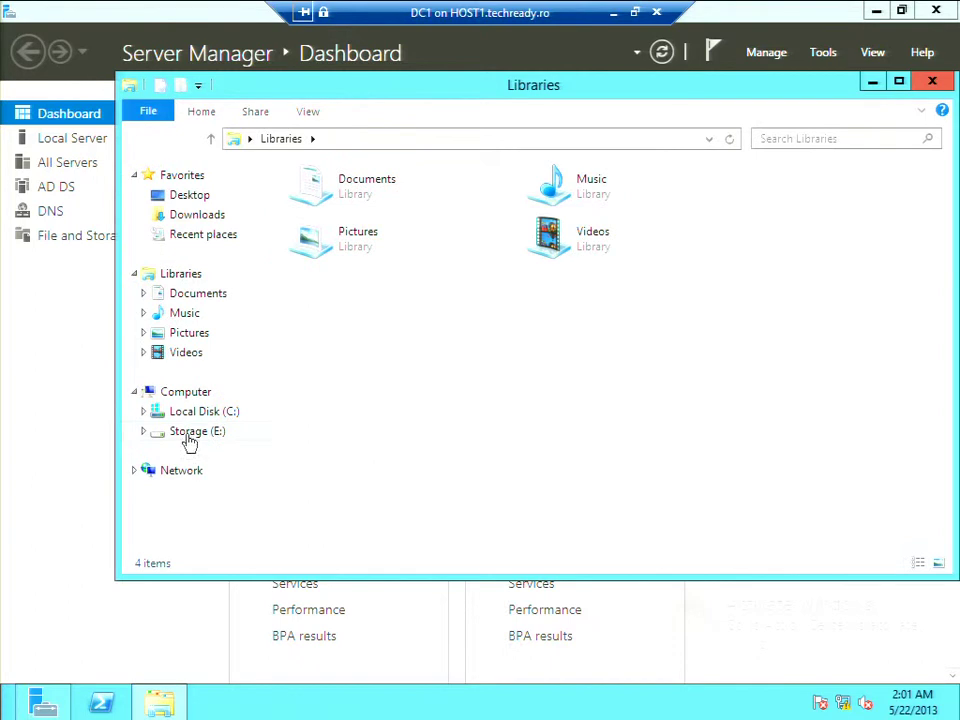
pyautogui.click(189, 439)
pyautogui.doubleClick(362, 196)
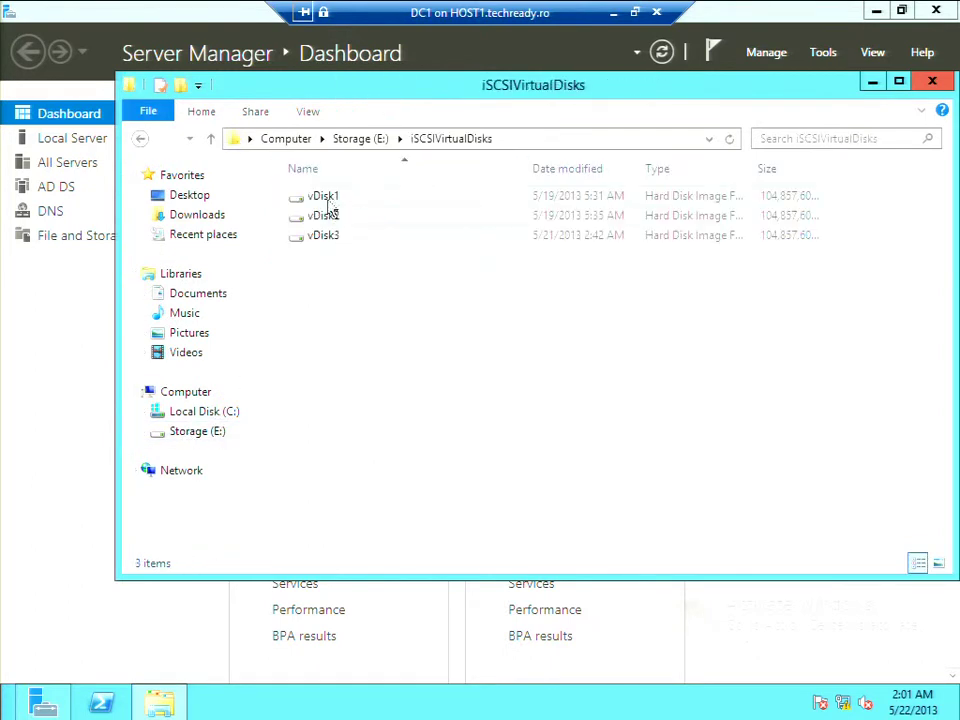
pyautogui.moveTo(318, 222)
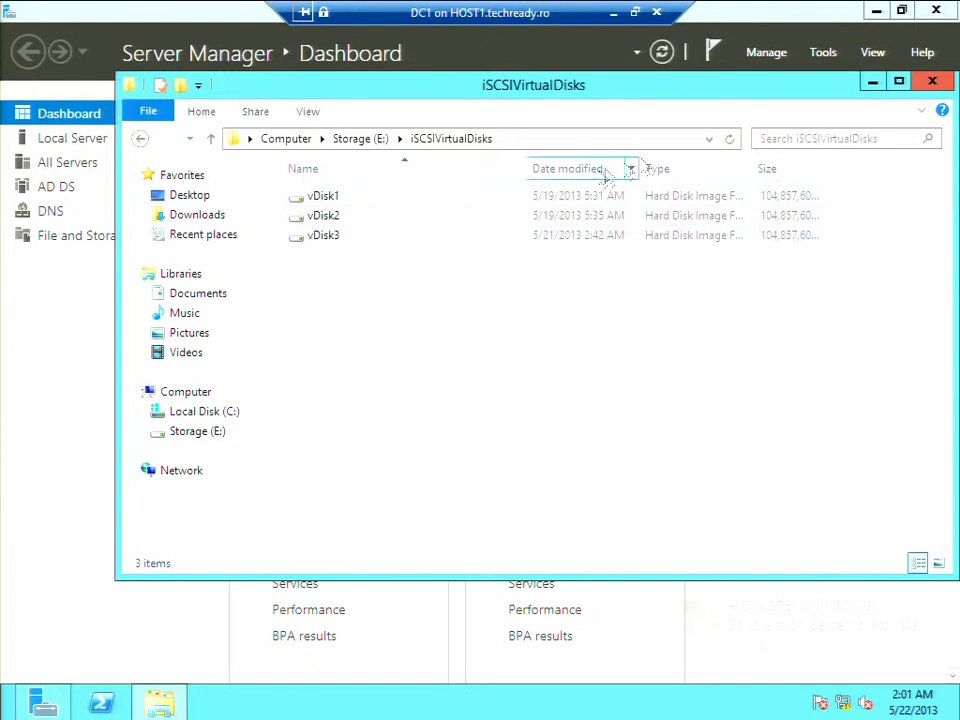
pyautogui.click(362, 142)
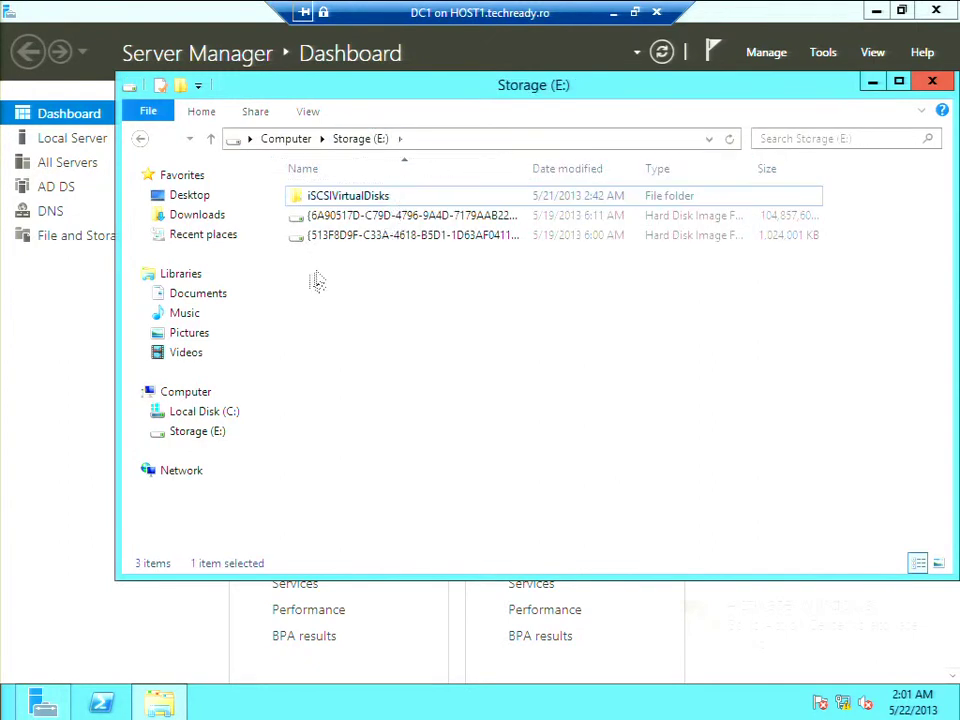
pyautogui.click(410, 216)
pyautogui.moveTo(526, 165); pyautogui.dragTo(611, 162)
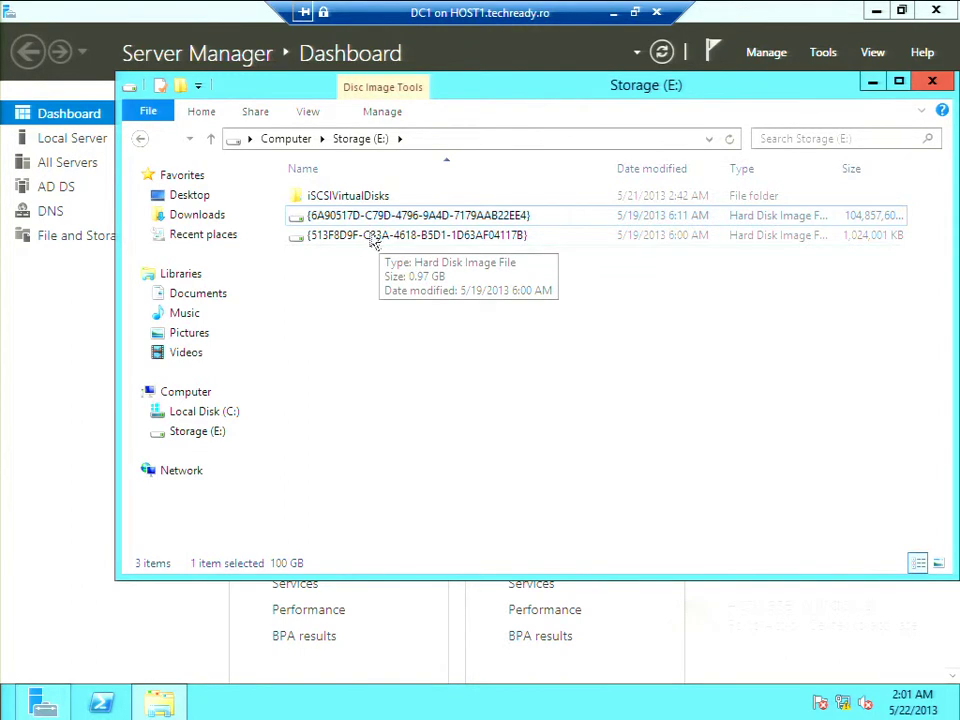
# Return to the SCVMM2012 virtual machine and select the iSCSITarget: DC1: E: storage pool under the Silver classification.
pyautogui.click(613, 12)
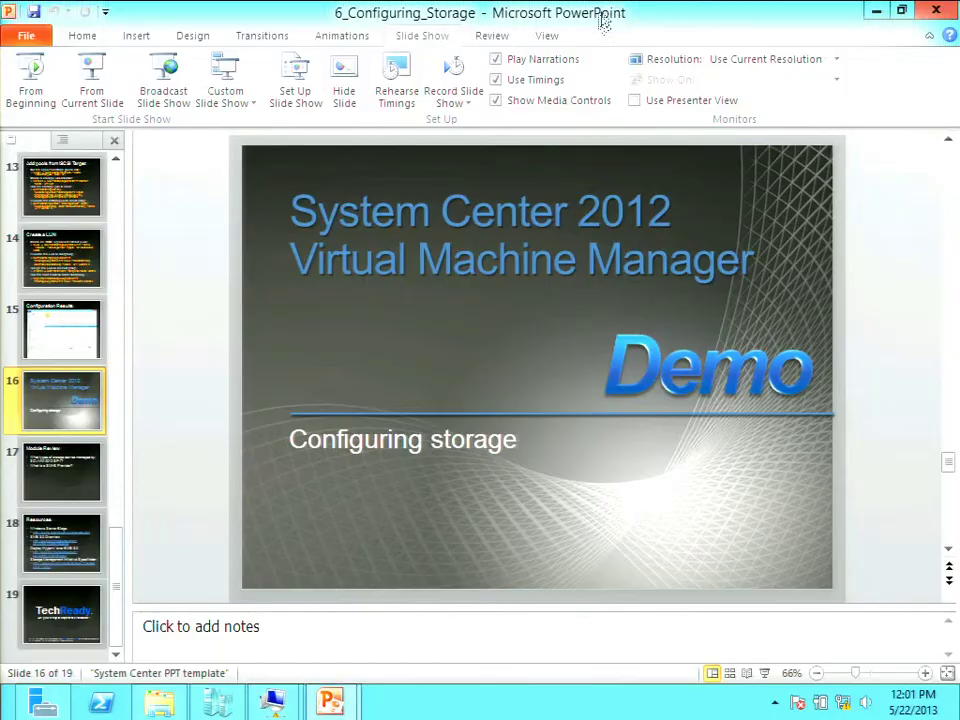
pyautogui.moveTo(272, 700)
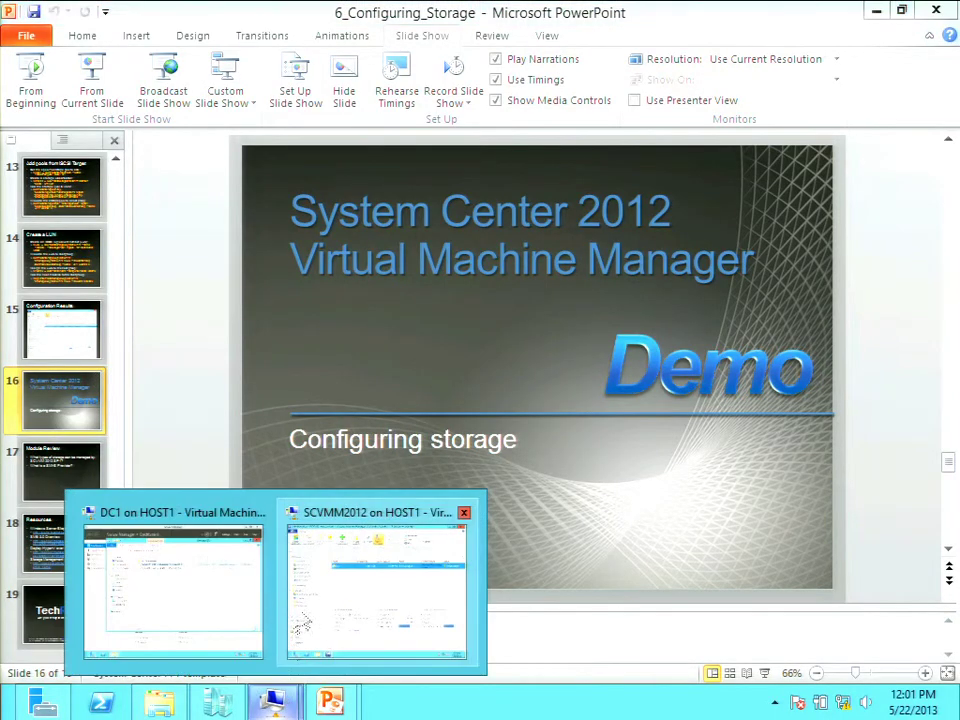
pyautogui.click(332, 621)
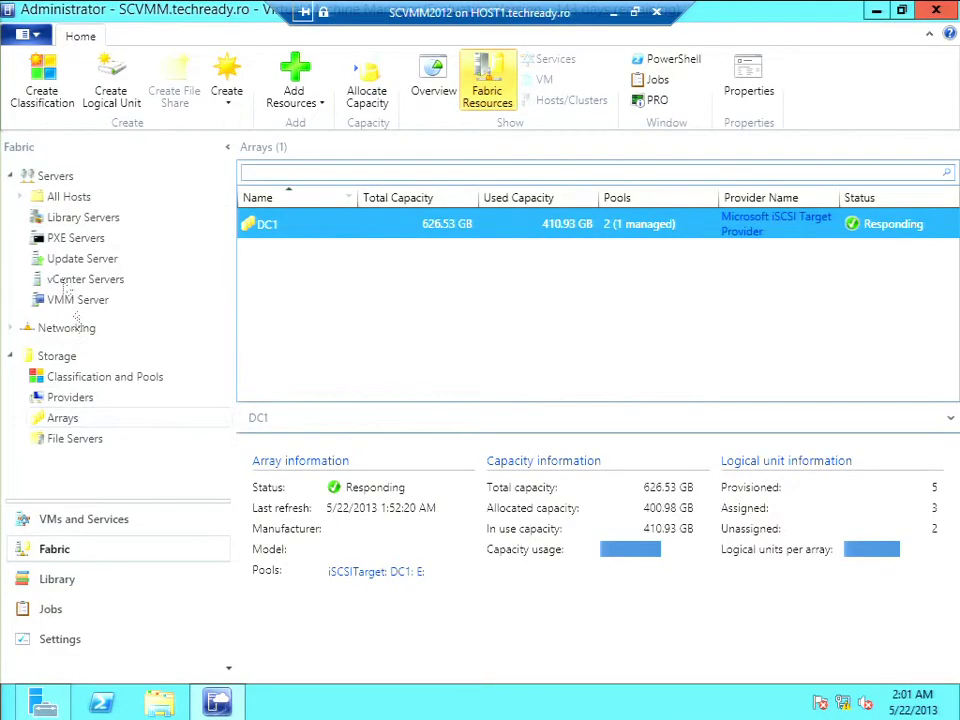
pyautogui.click(97, 380)
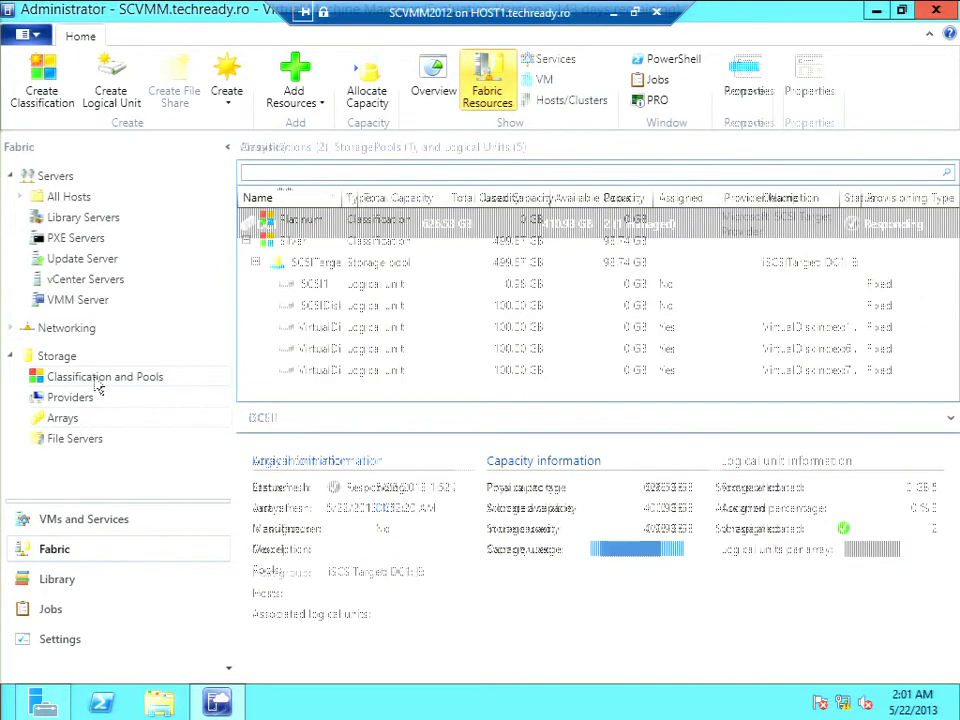
pyautogui.click(316, 265)
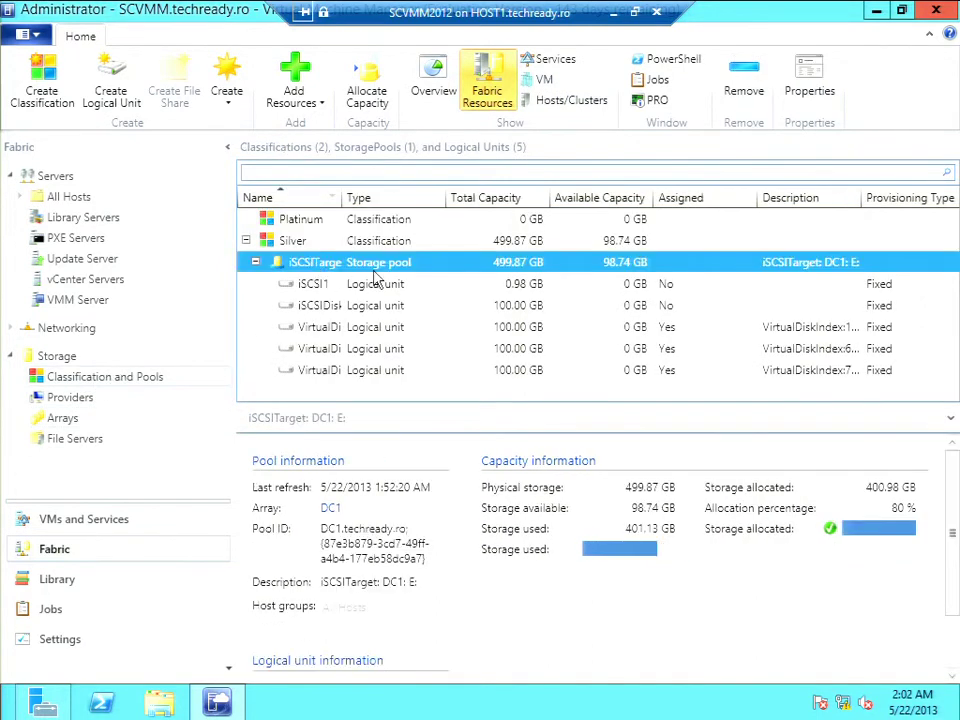
# Define a new logical unit named ISCSI5 with a size of 10 GB in the iSCSITarget: DC1: E: pool.
pyautogui.click(228, 96)
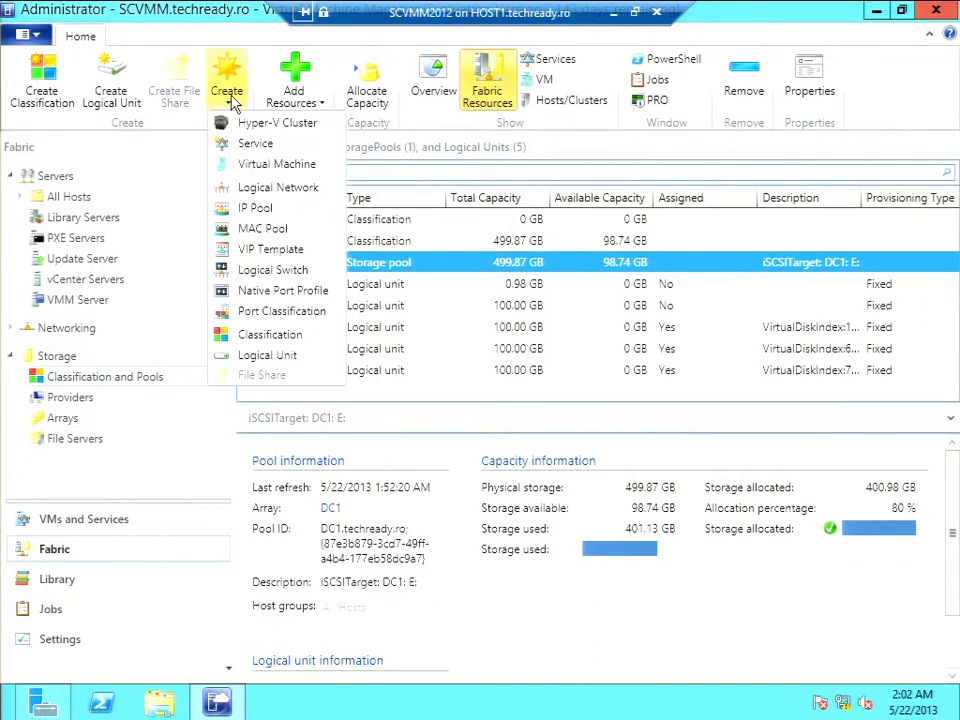
pyautogui.click(240, 355)
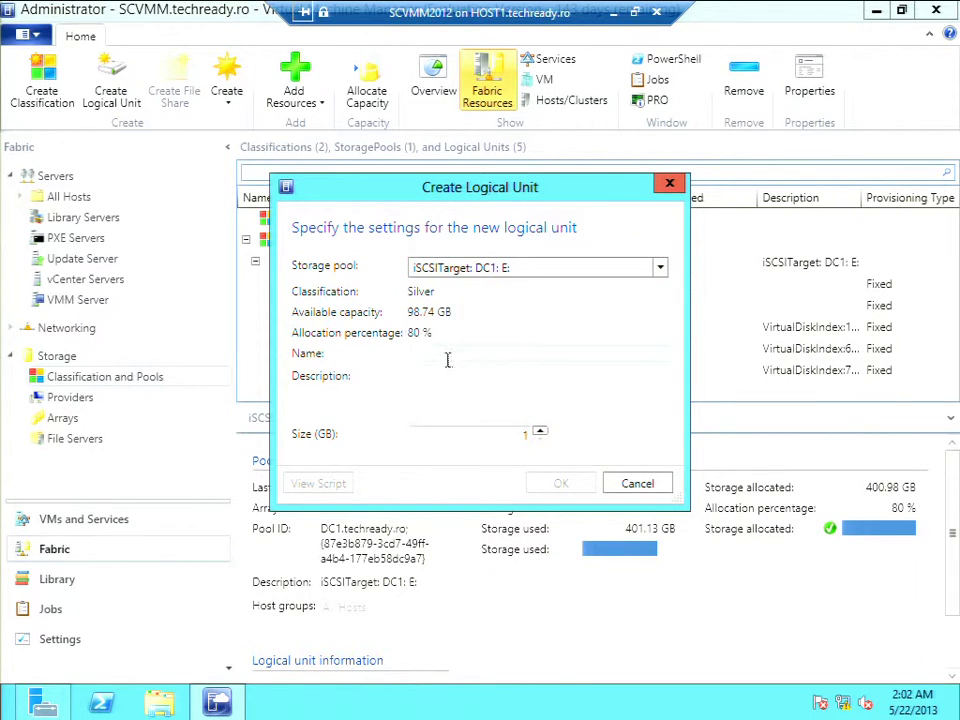
pyautogui.moveTo(488, 190); pyautogui.dragTo(560, 341)
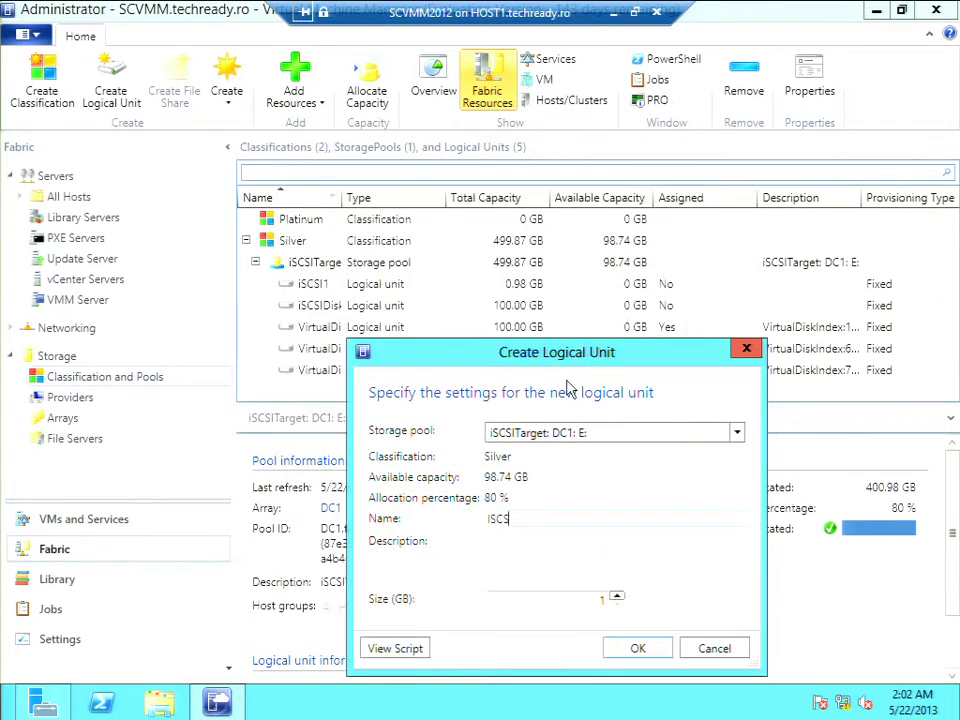
pyautogui.click(617, 596)
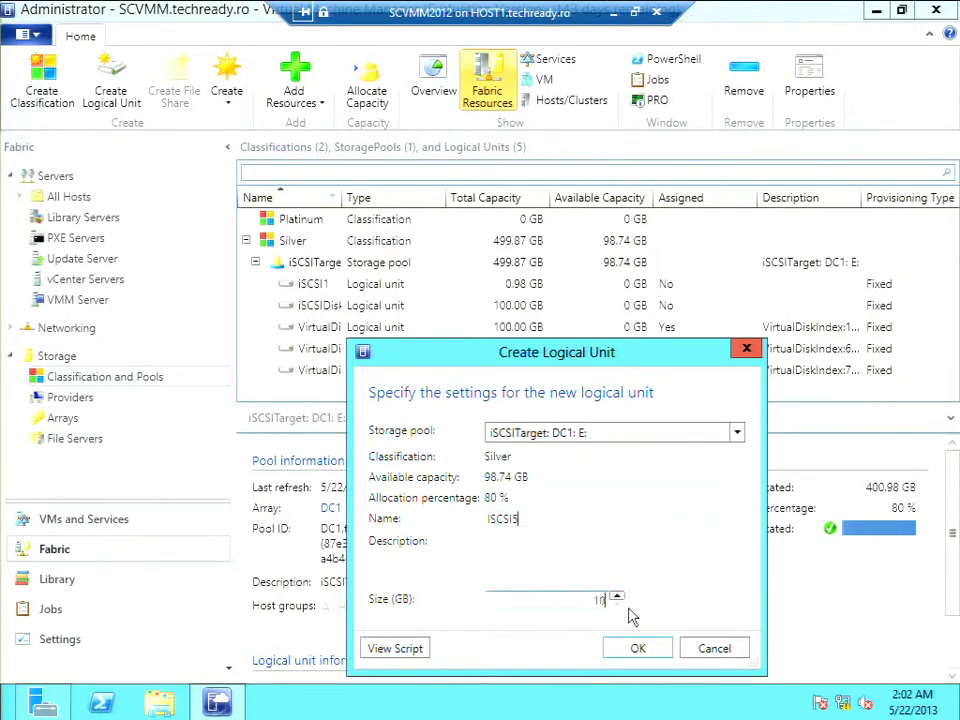
pyautogui.moveTo(632, 360); pyautogui.dragTo(587, 252)
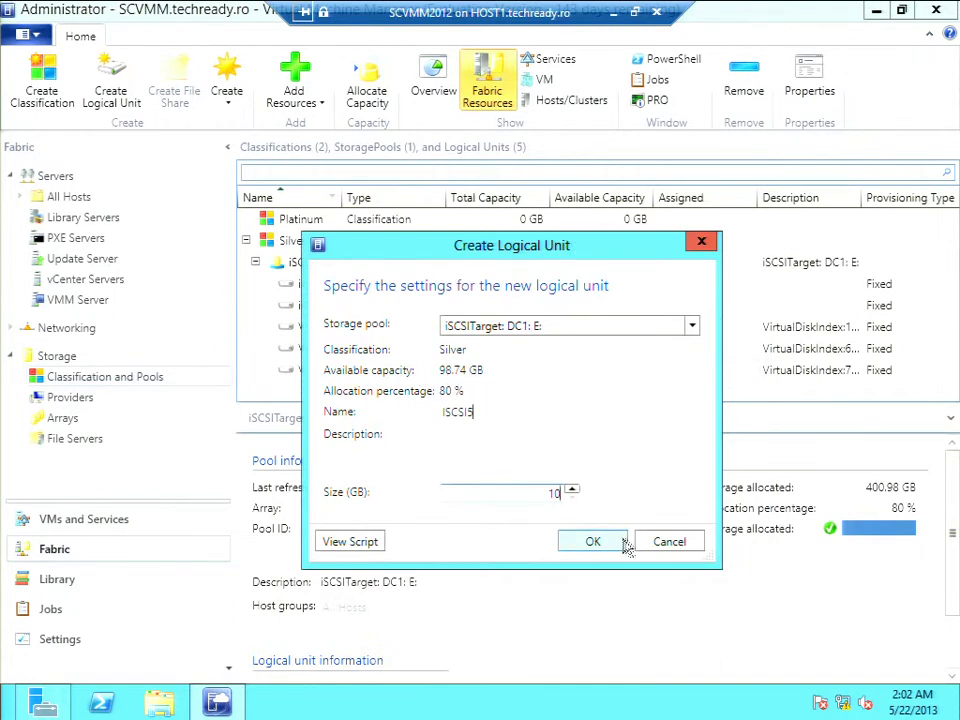
# Review the PowerShell script for the new logical unit, then create the unit and select ISCSI5 among the logical units.
pyautogui.click(373, 552)
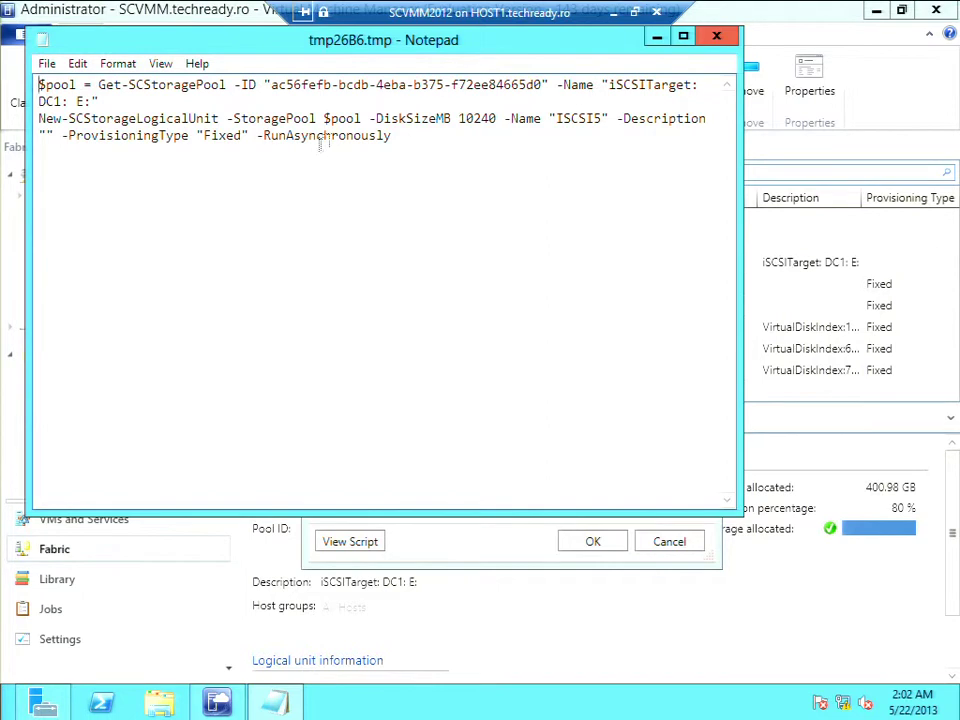
pyautogui.click(716, 36)
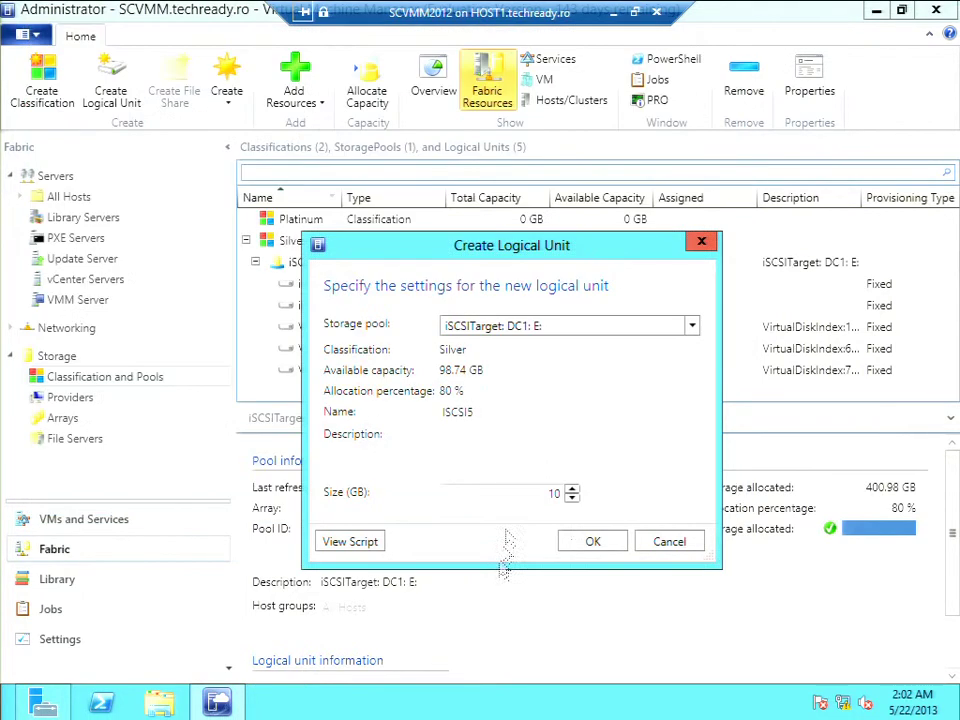
pyautogui.click(574, 540)
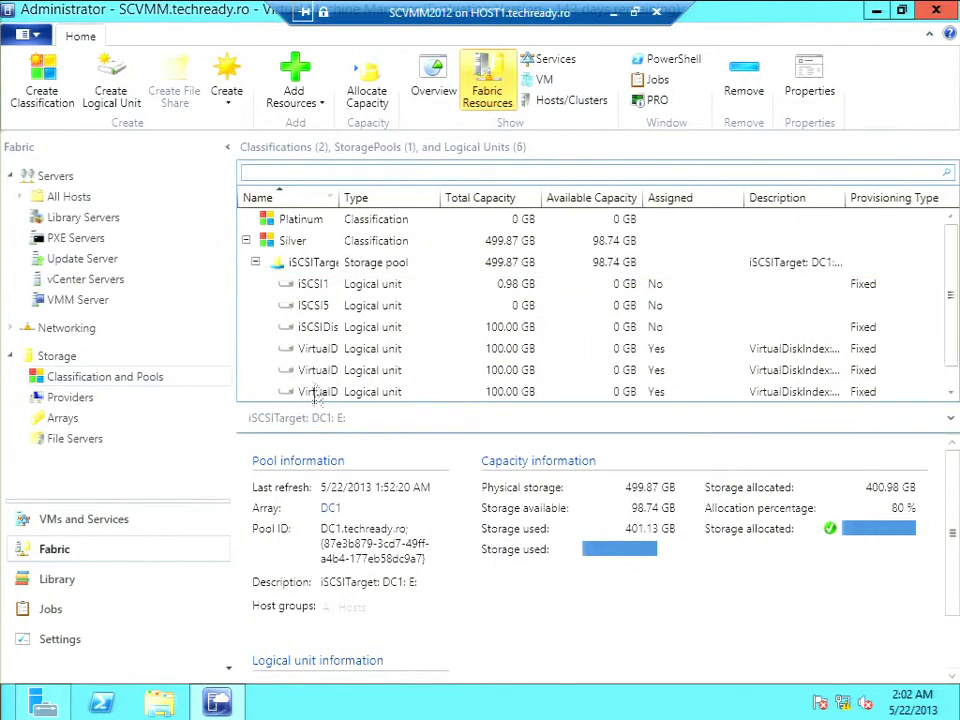
pyautogui.click(316, 307)
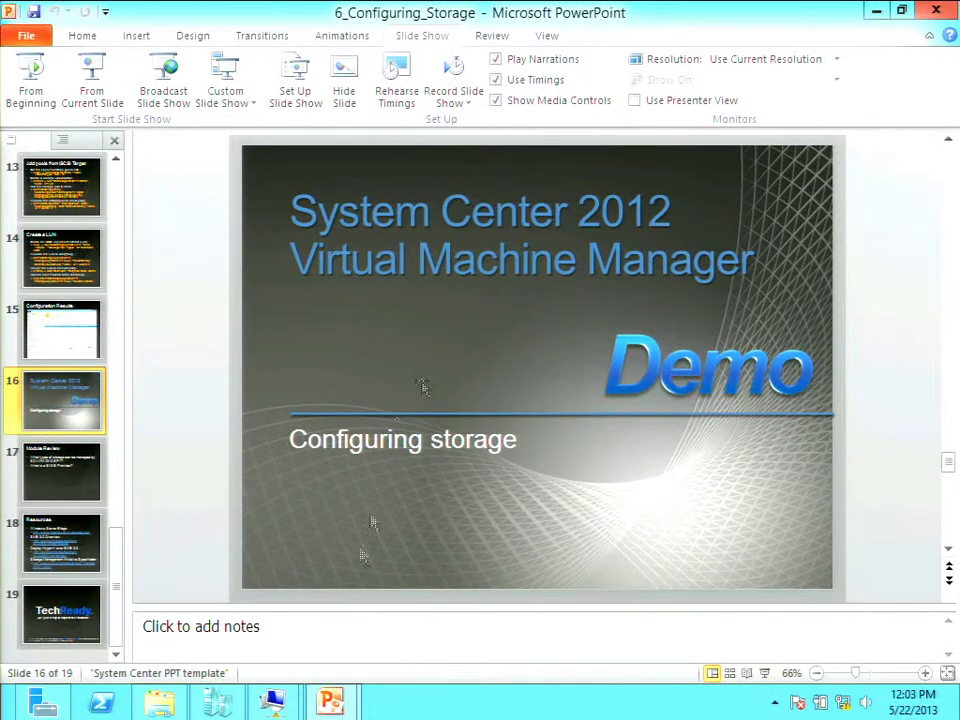
# Switch to the DC1 virtual machine and compare the new disk image file with the existing one on Storage (E:).
pyautogui.moveTo(272, 702)
pyautogui.click(177, 627)
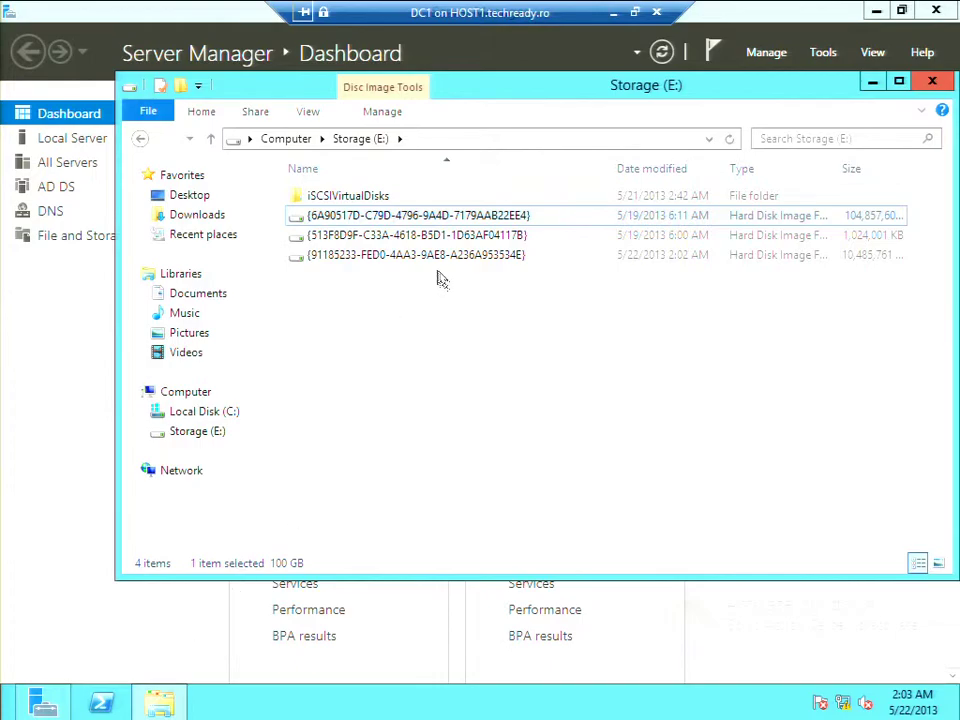
pyautogui.click(412, 236)
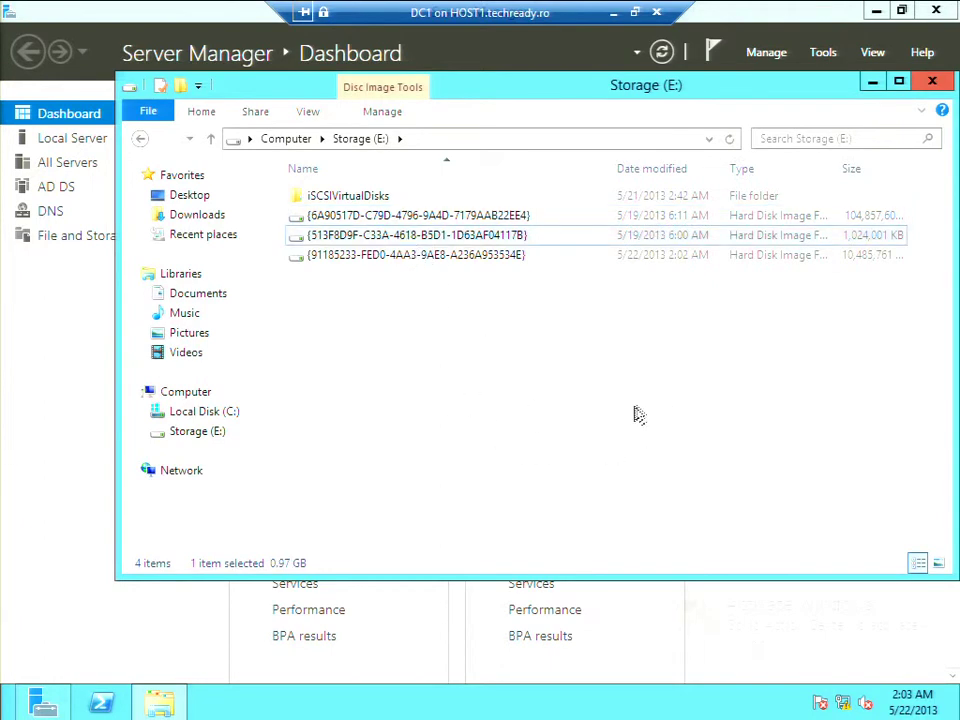
pyautogui.click(405, 256)
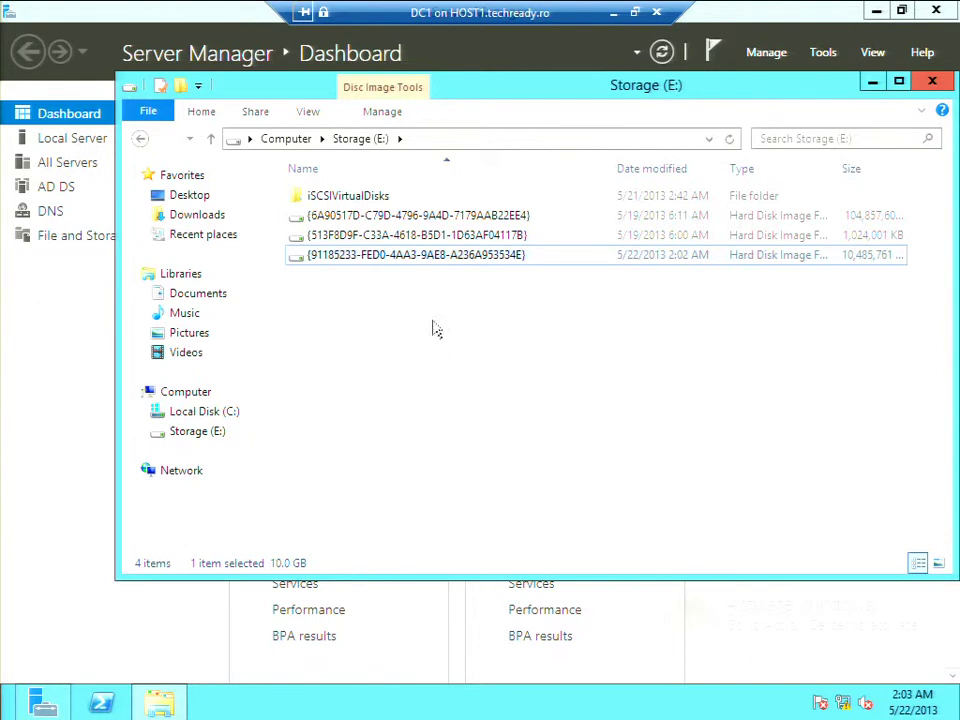
# Return to the SCVMM2012 virtual machine and open the properties of the WindowsServer2012 VM template in the library.
pyautogui.click(612, 14)
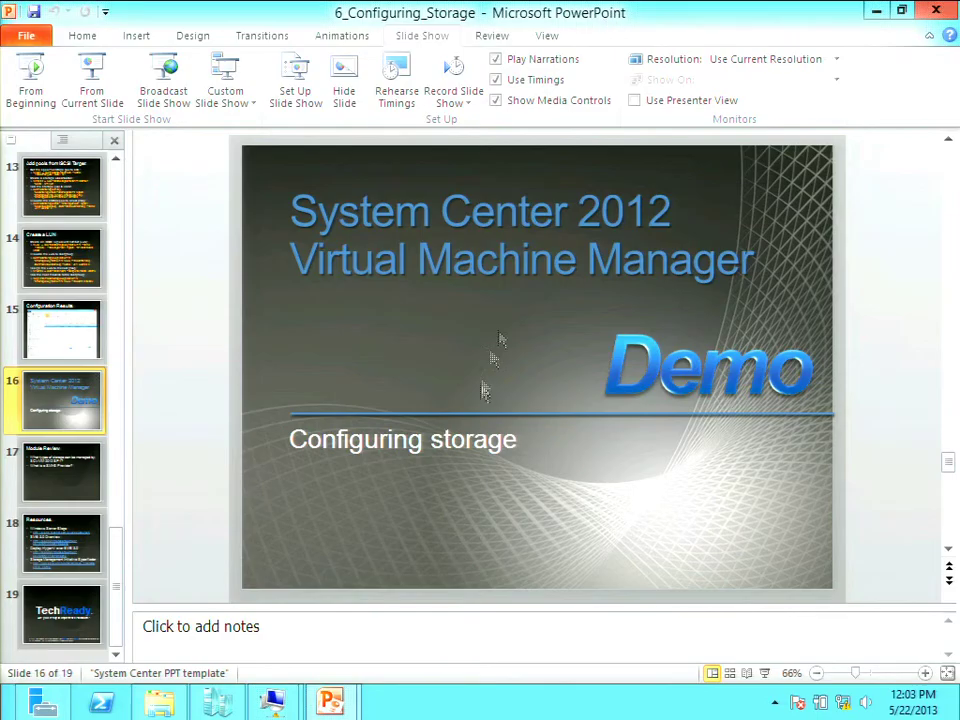
pyautogui.moveTo(270, 702)
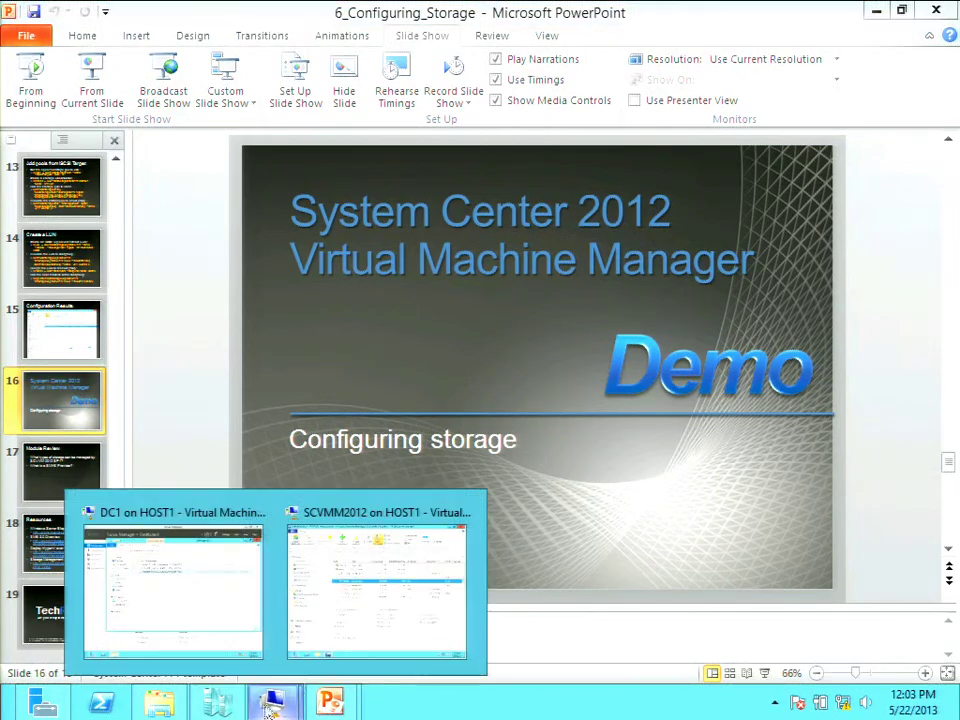
pyautogui.click(347, 618)
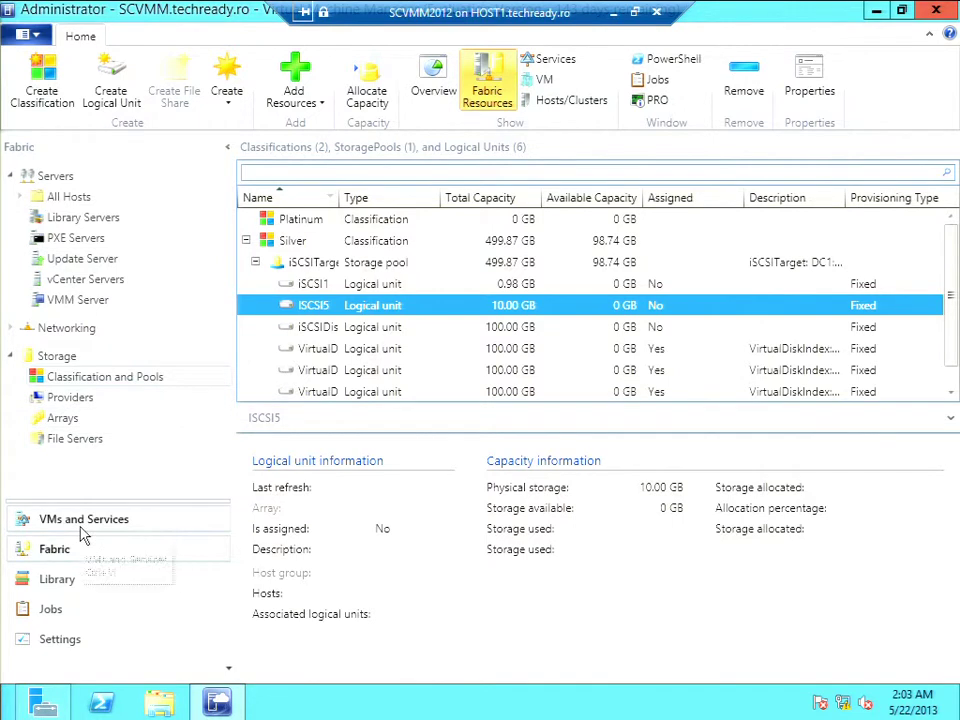
pyautogui.click(60, 588)
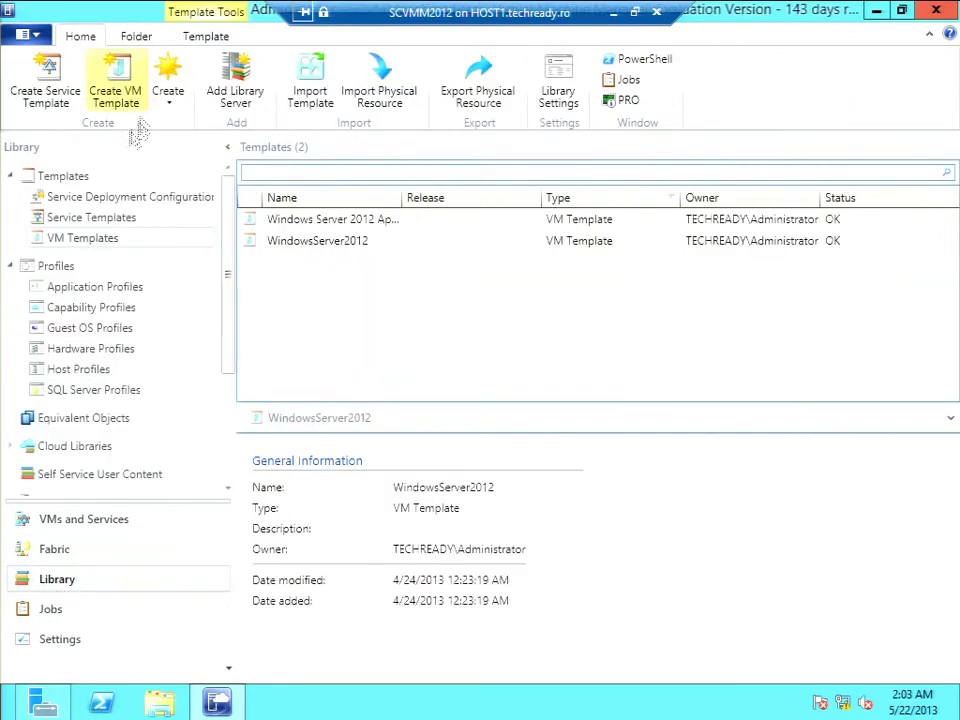
pyautogui.click(294, 251)
pyautogui.rightClick(295, 252)
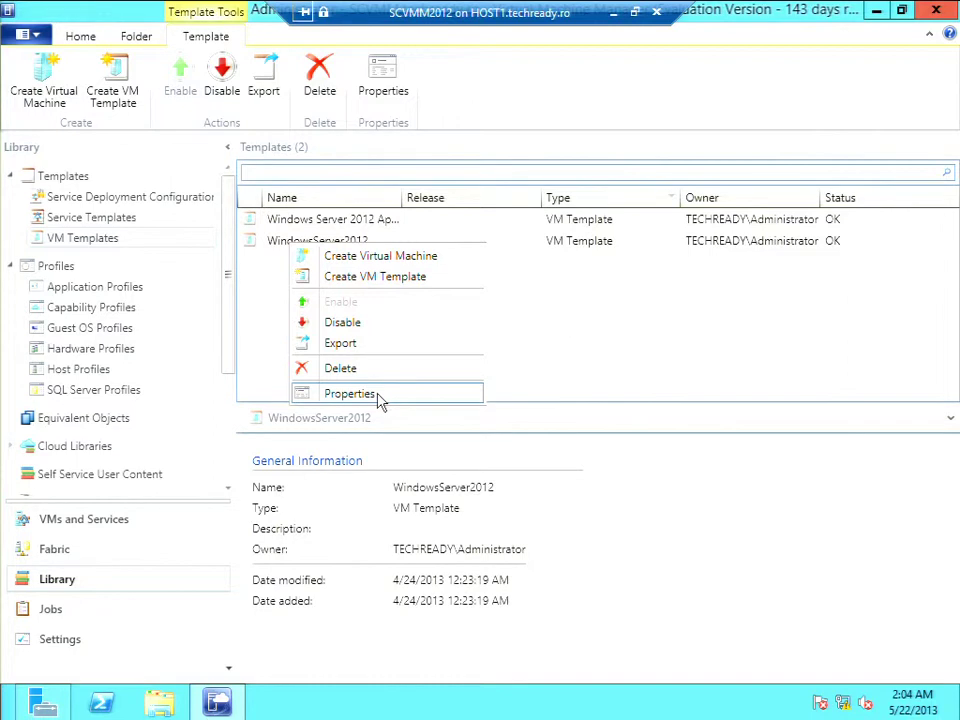
pyautogui.click(349, 394)
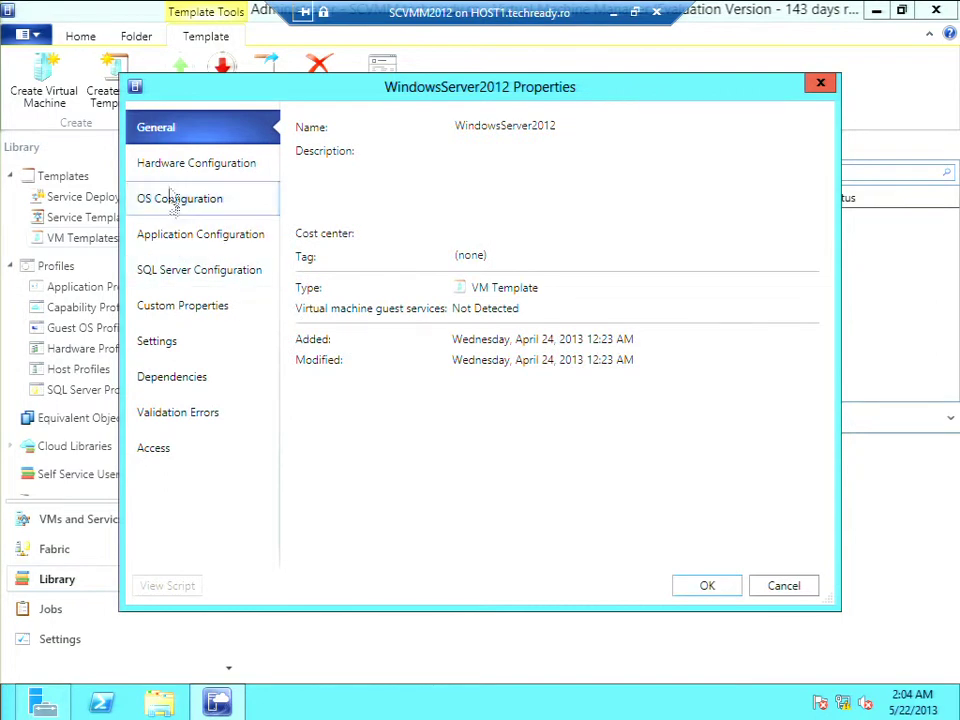
# Try the Silver storage classification on the WindowsServer2012 template's IDE virtual hard disk, then discard the unsaved changes.
pyautogui.click(170, 172)
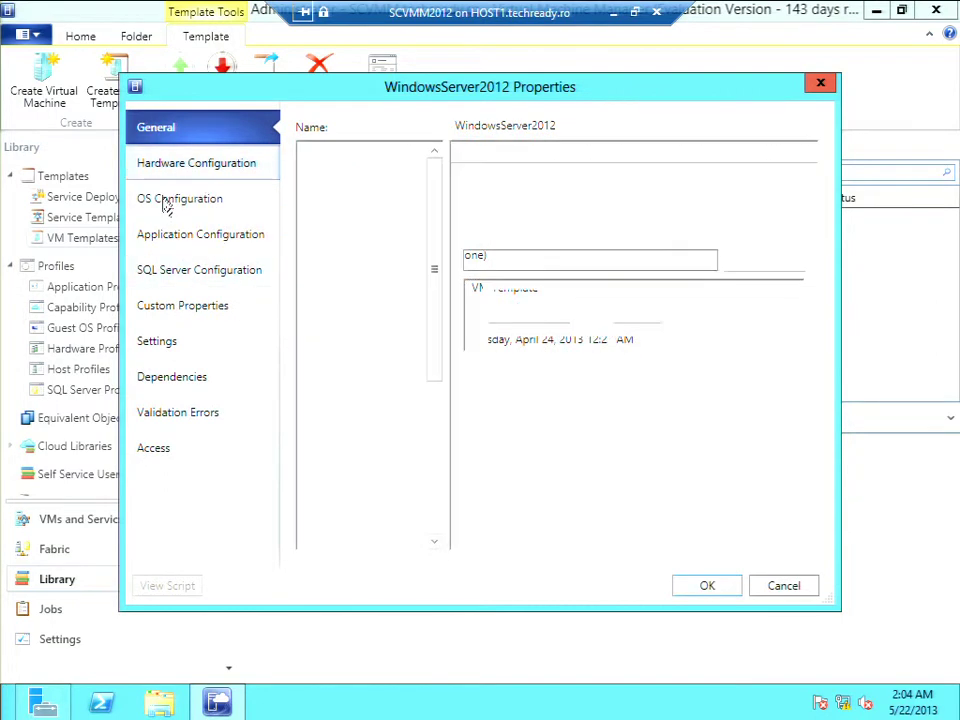
pyautogui.click(162, 204)
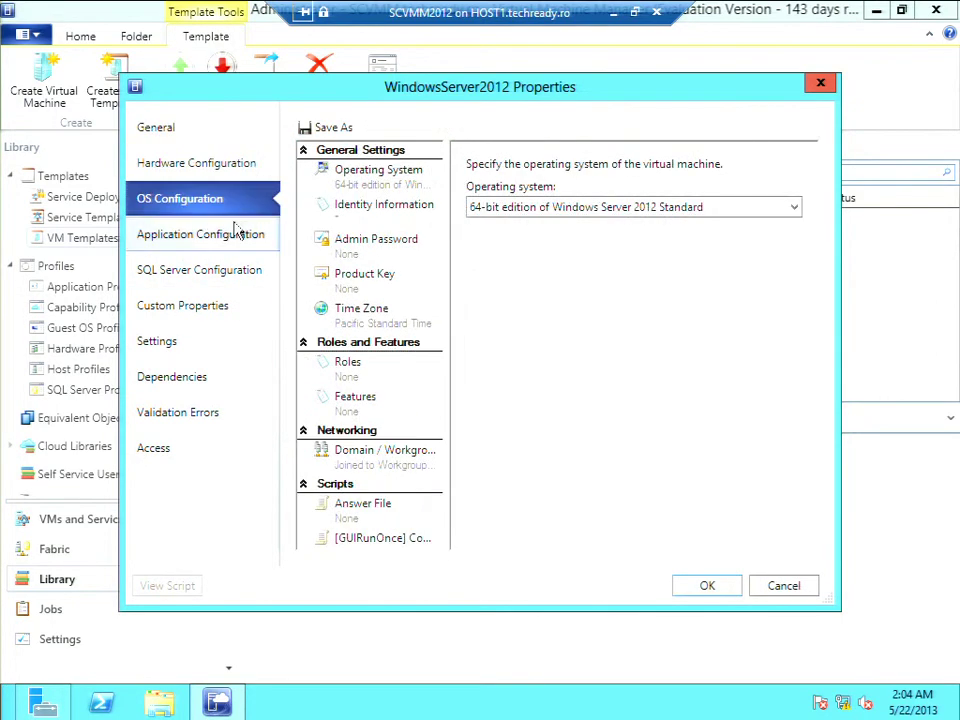
pyautogui.click(180, 163)
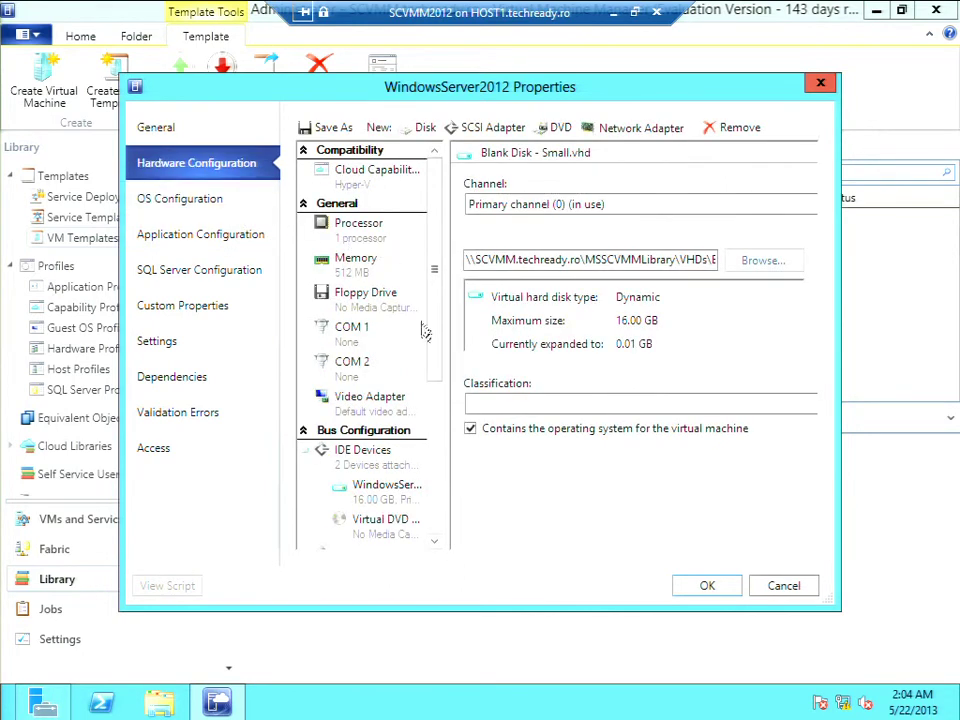
pyautogui.click(388, 490)
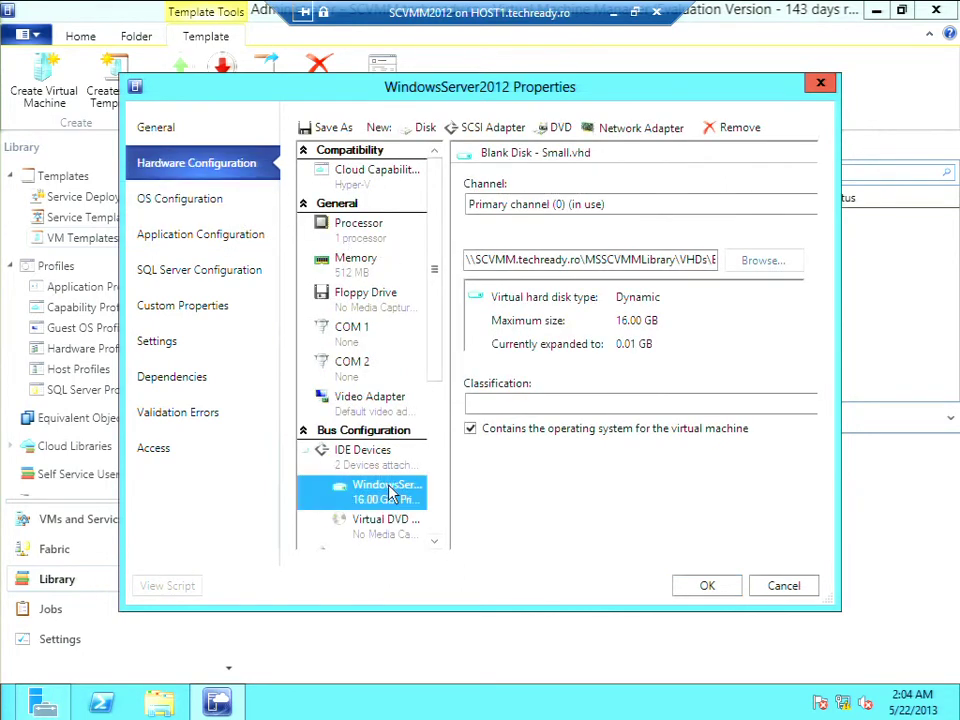
pyautogui.click(580, 412)
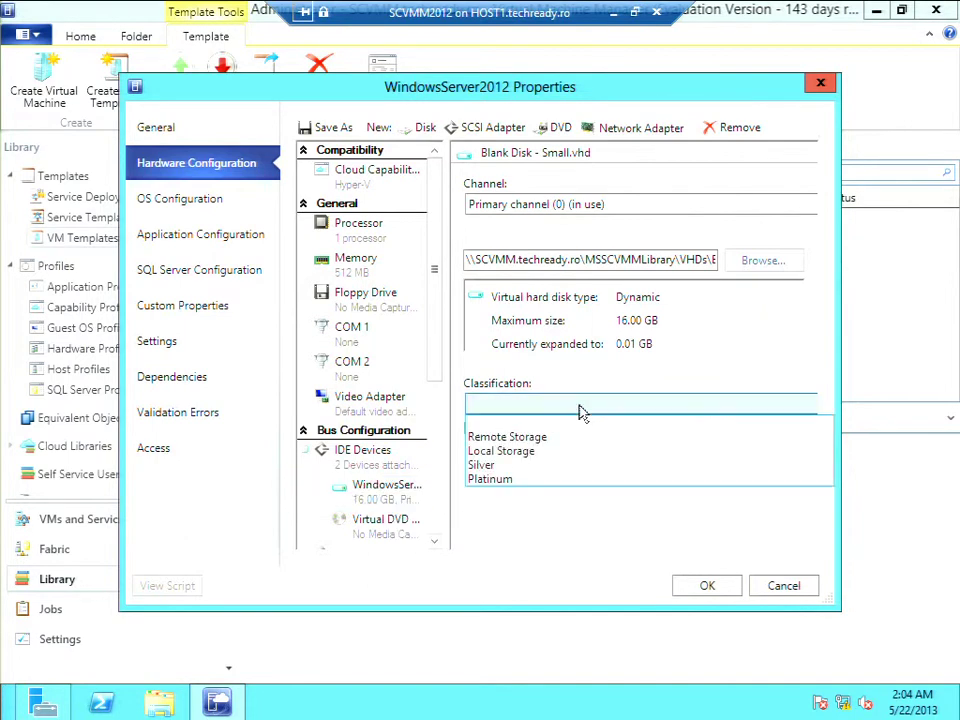
pyautogui.click(523, 466)
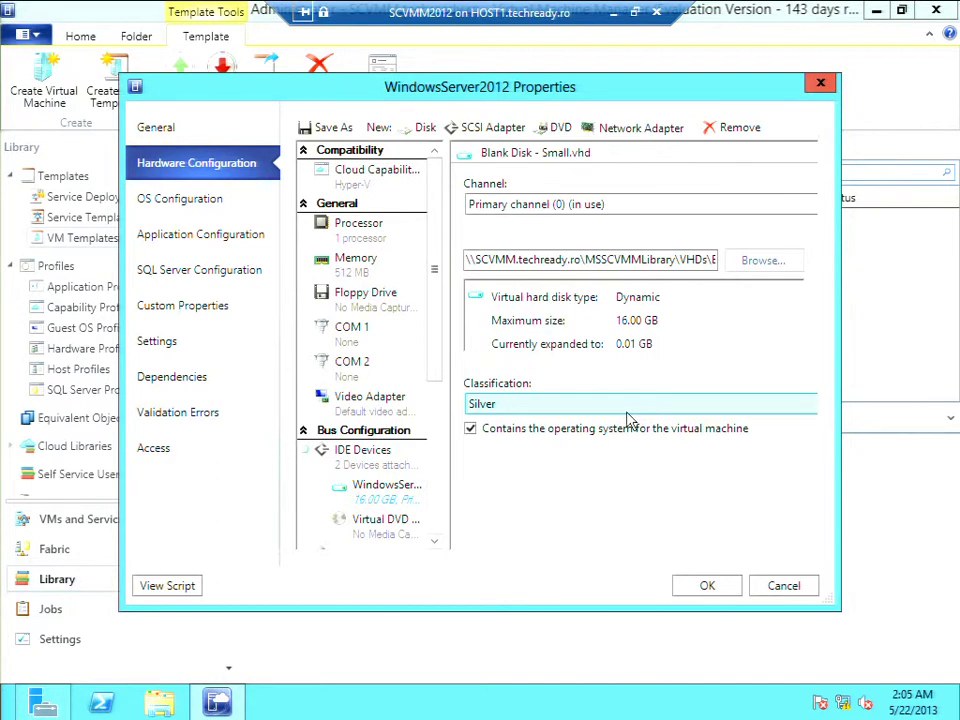
pyautogui.click(804, 593)
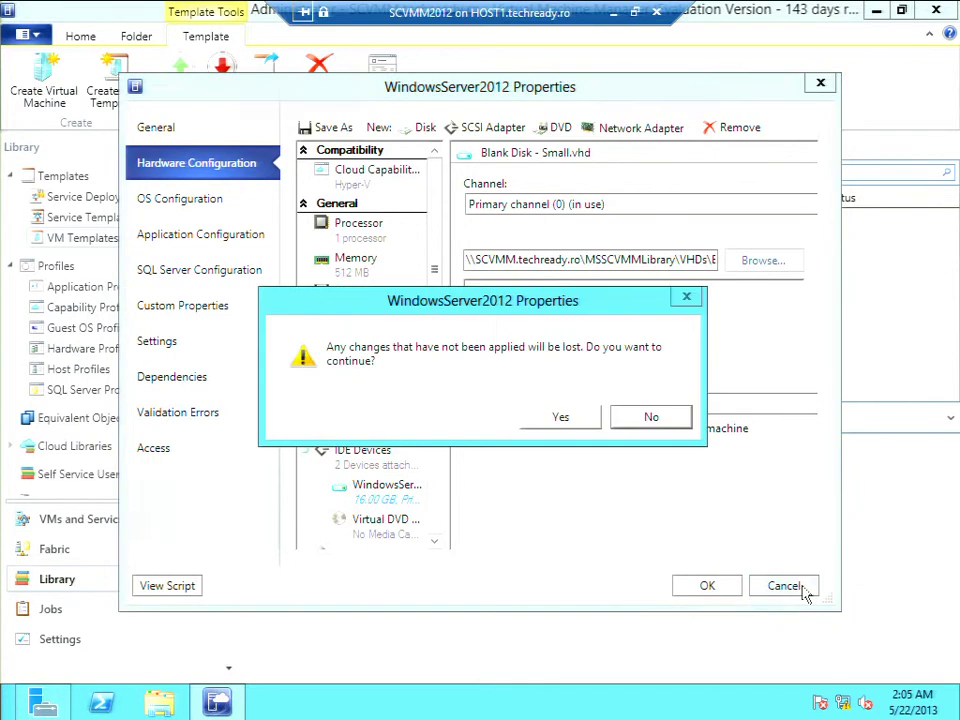
pyautogui.click(561, 418)
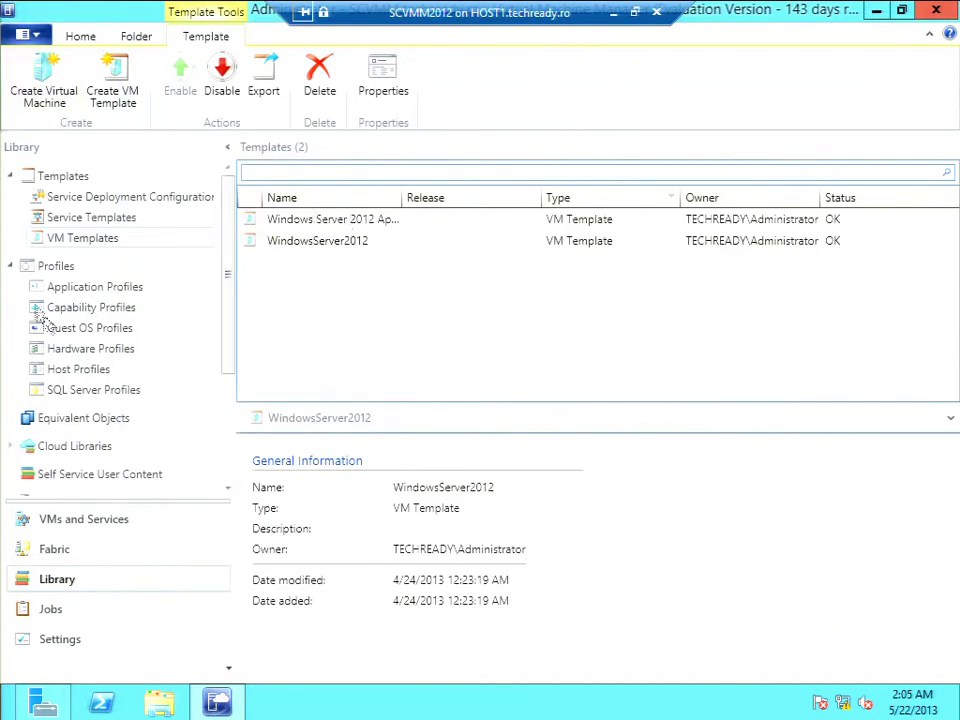
# Return to the Fabric storage resources, then switch to PowerPoint and present the slide show from the Demo slide to the Module Review slide.
pyautogui.click(72, 556)
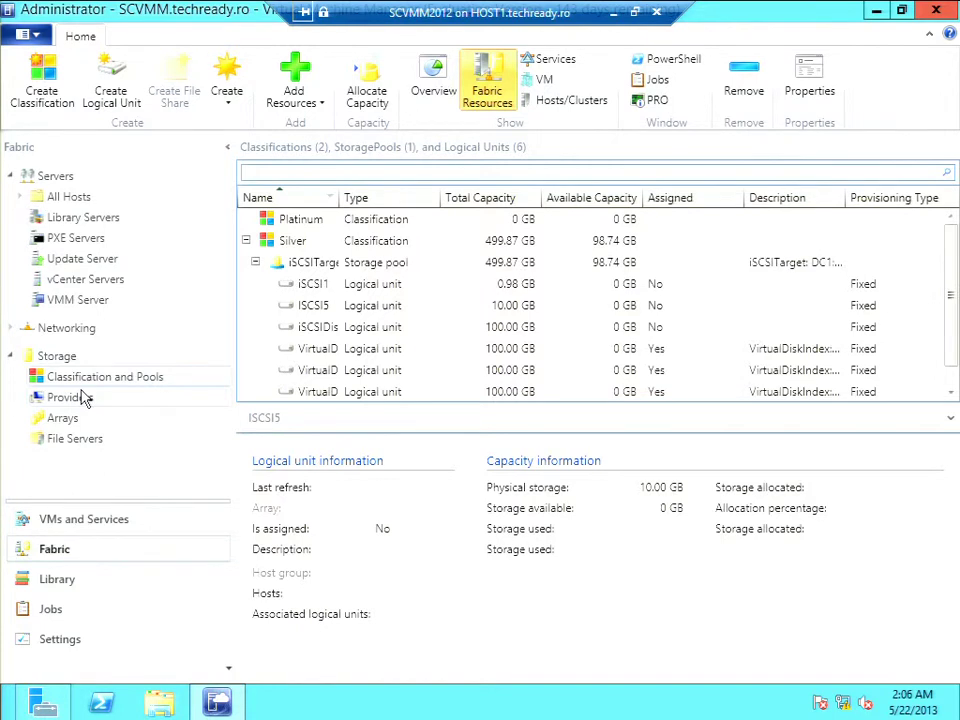
pyautogui.click(614, 12)
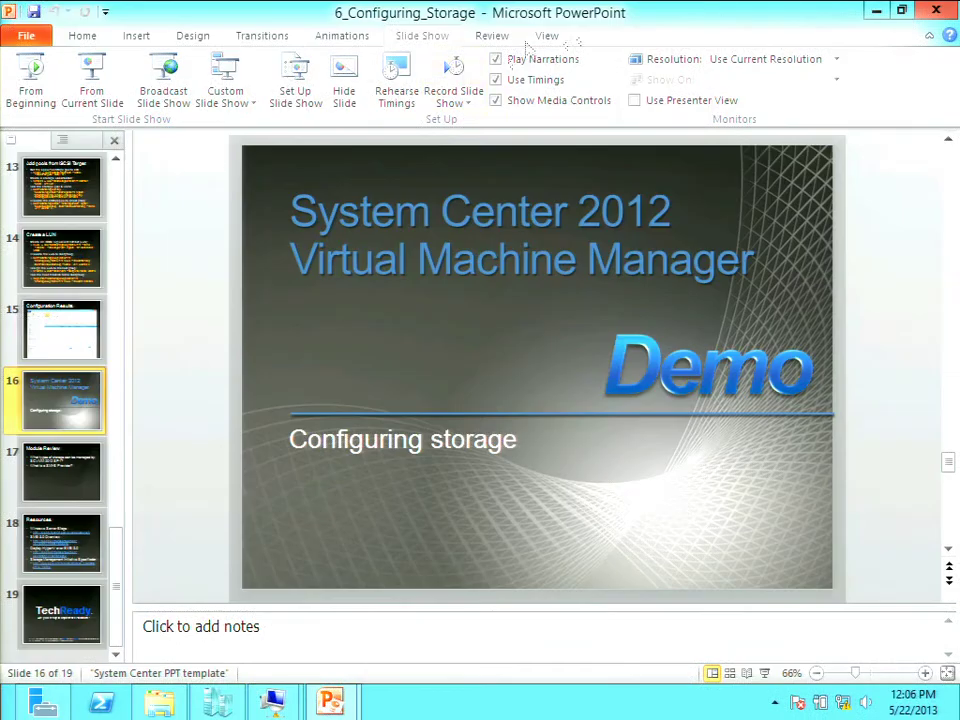
pyautogui.click(90, 88)
pyautogui.press('Right')
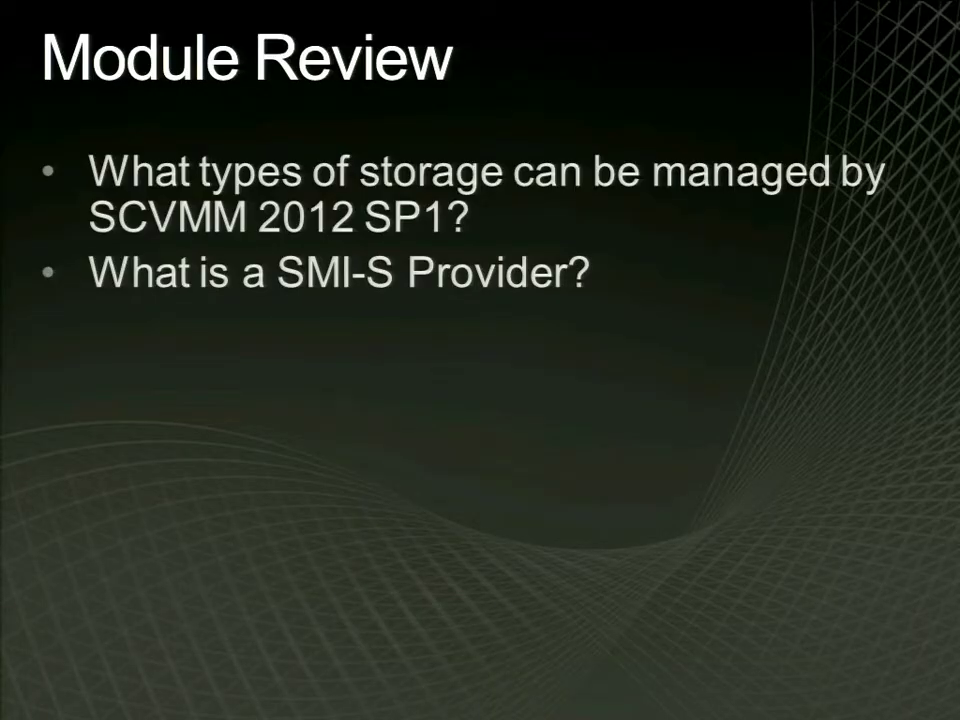